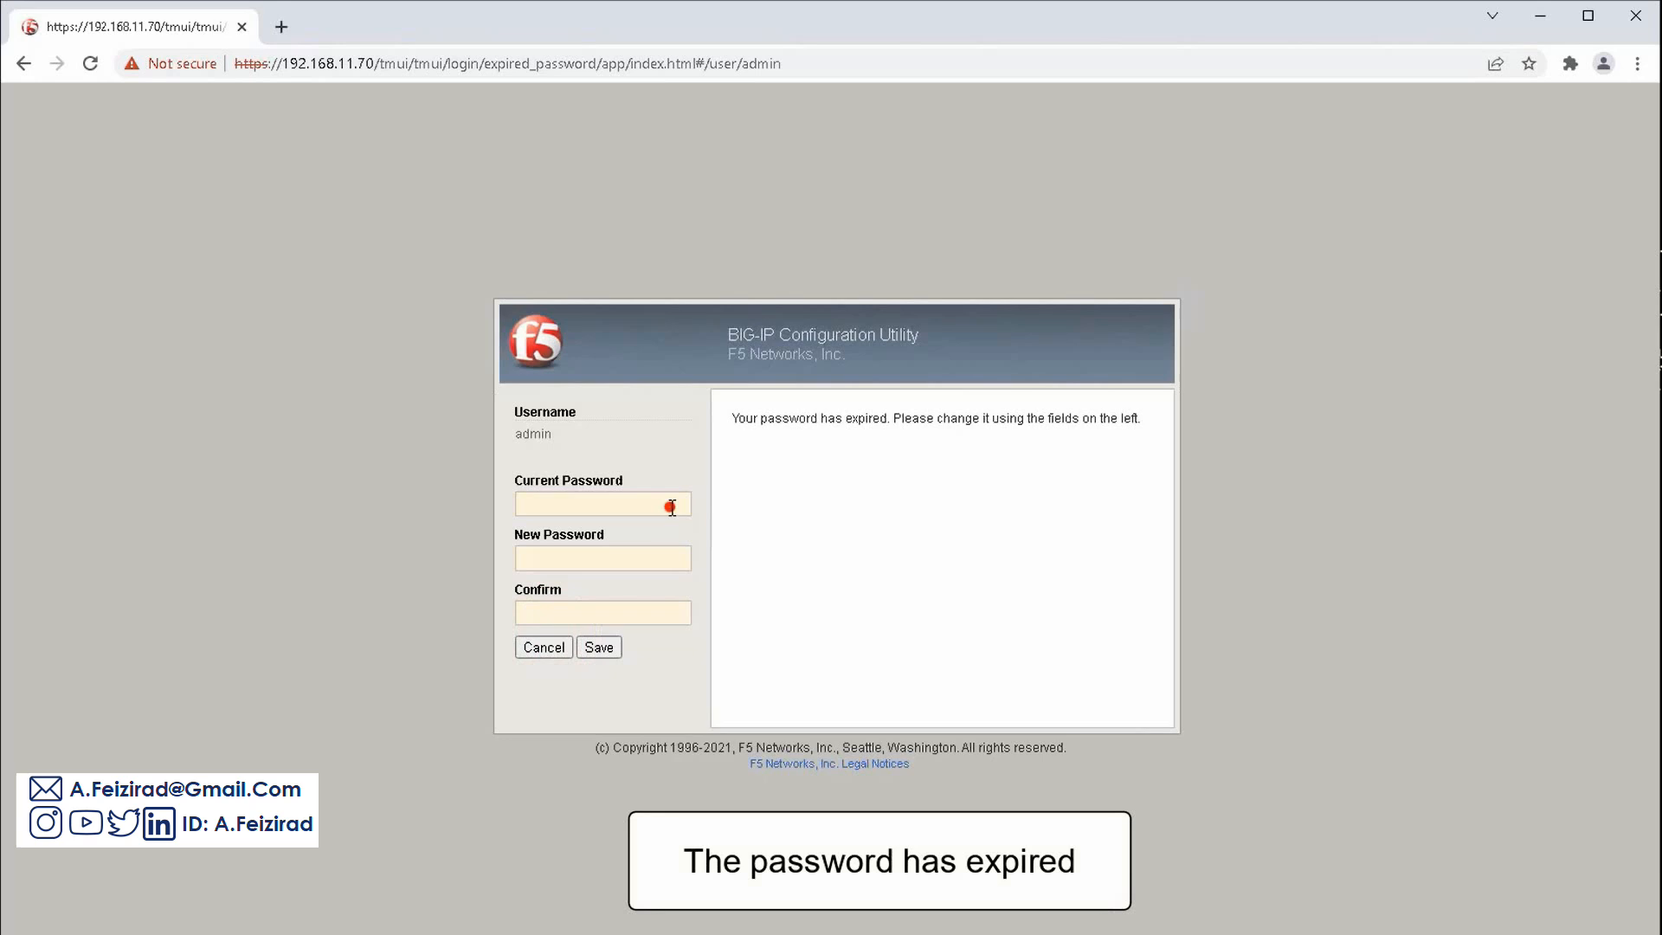
Replace the expired administrator password by entering the current password and a confirmed new one
{"action": "left_click", "coordinate": [678, 505]}
{"action": "type", "text": "admin"}
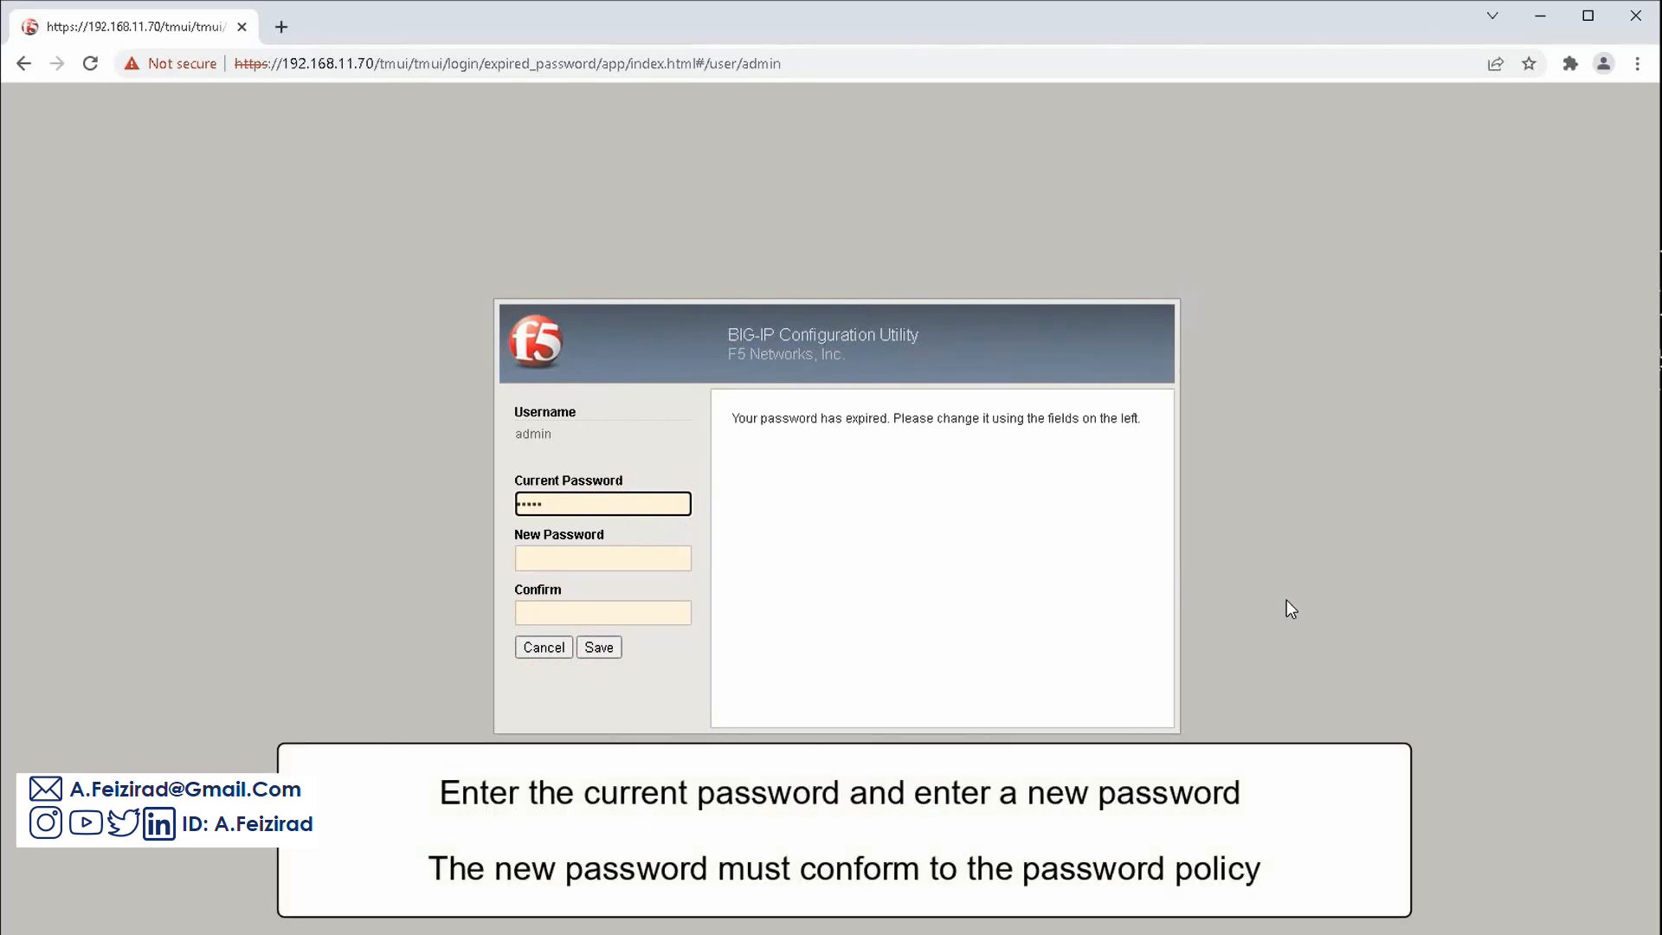
{"action": "left_click", "coordinate": [680, 559]}
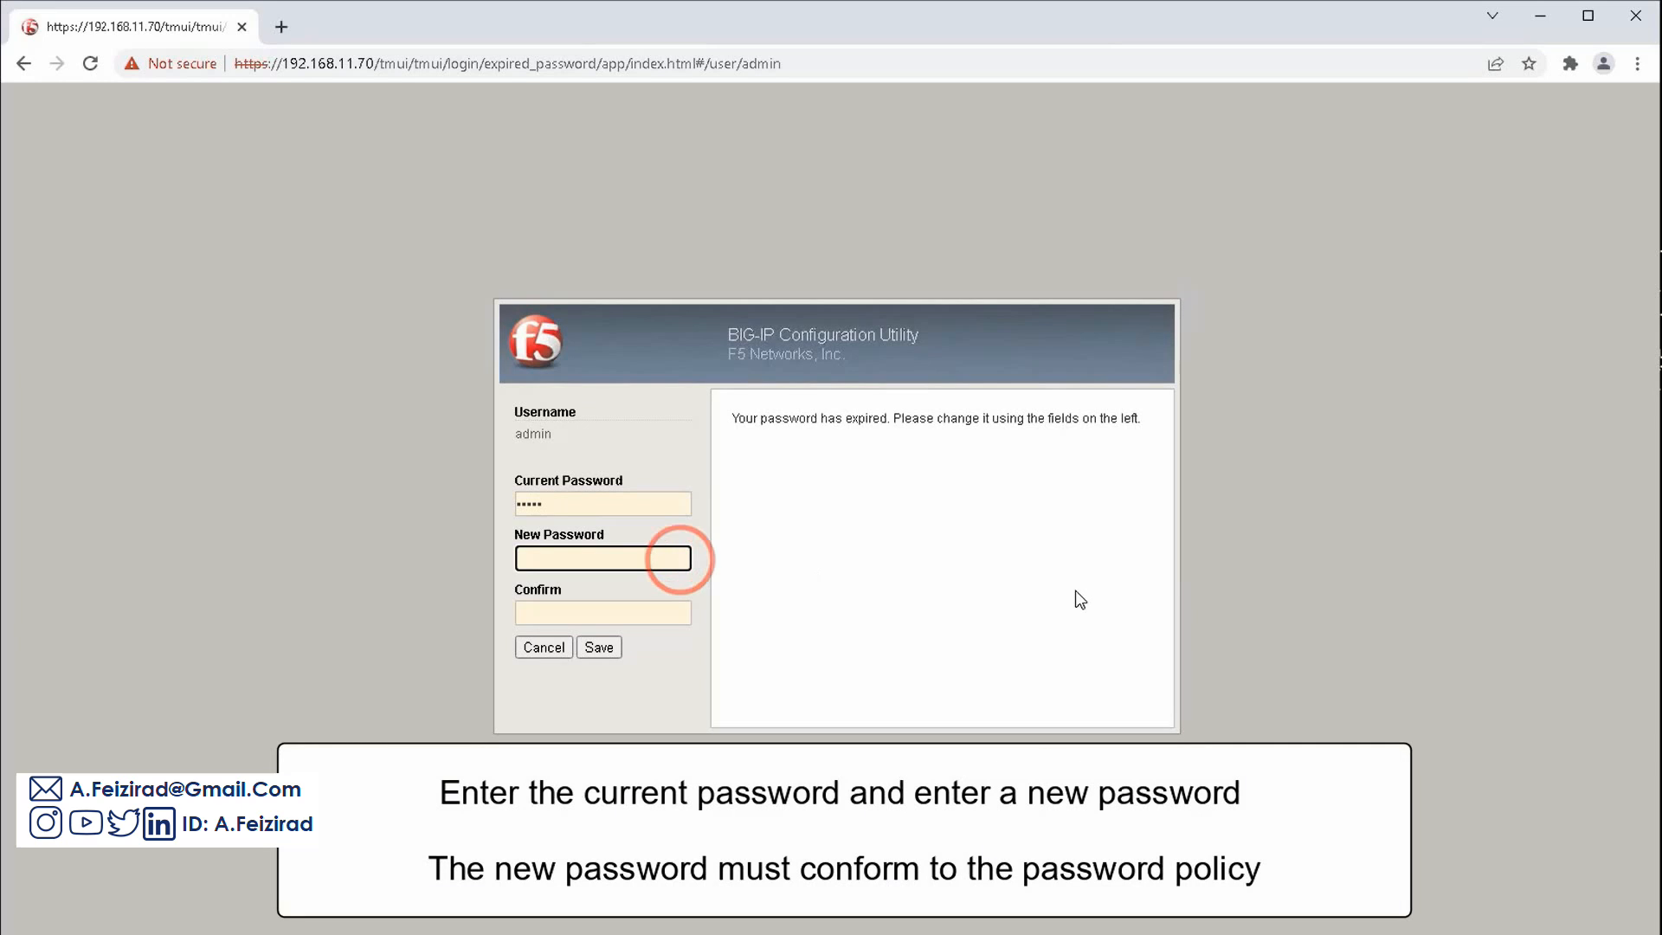
{"action": "type", "text": "******"}
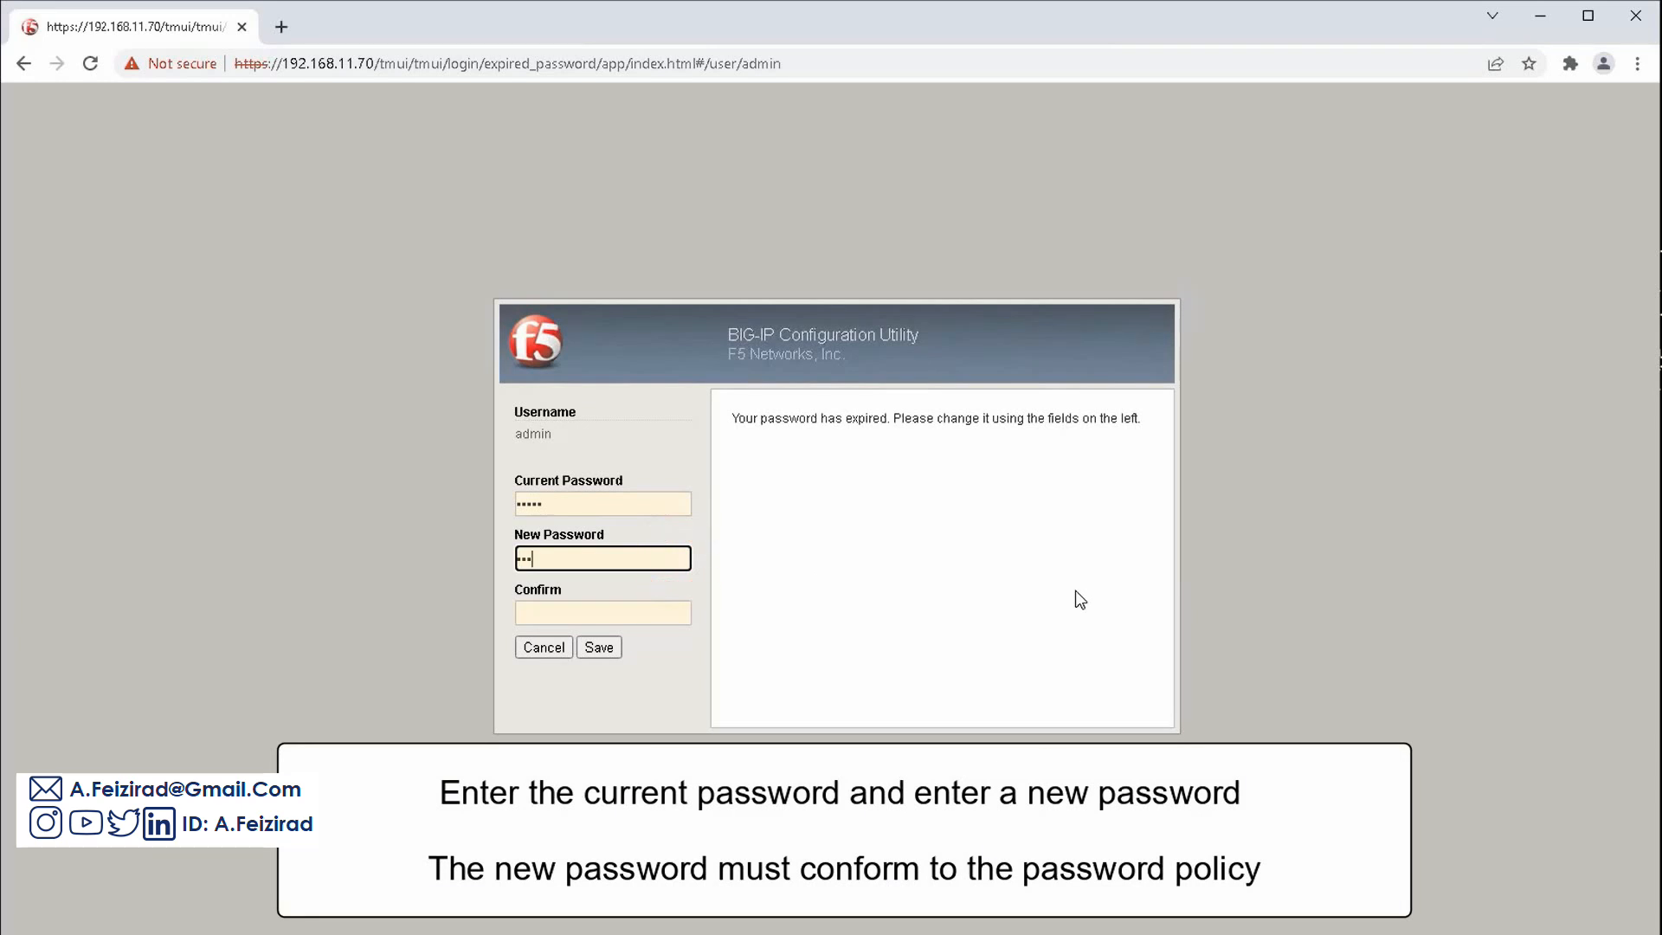
{"action": "type", "text": "**"}
{"action": "left_click", "coordinate": [680, 608]}
{"action": "type", "text": "*****"}
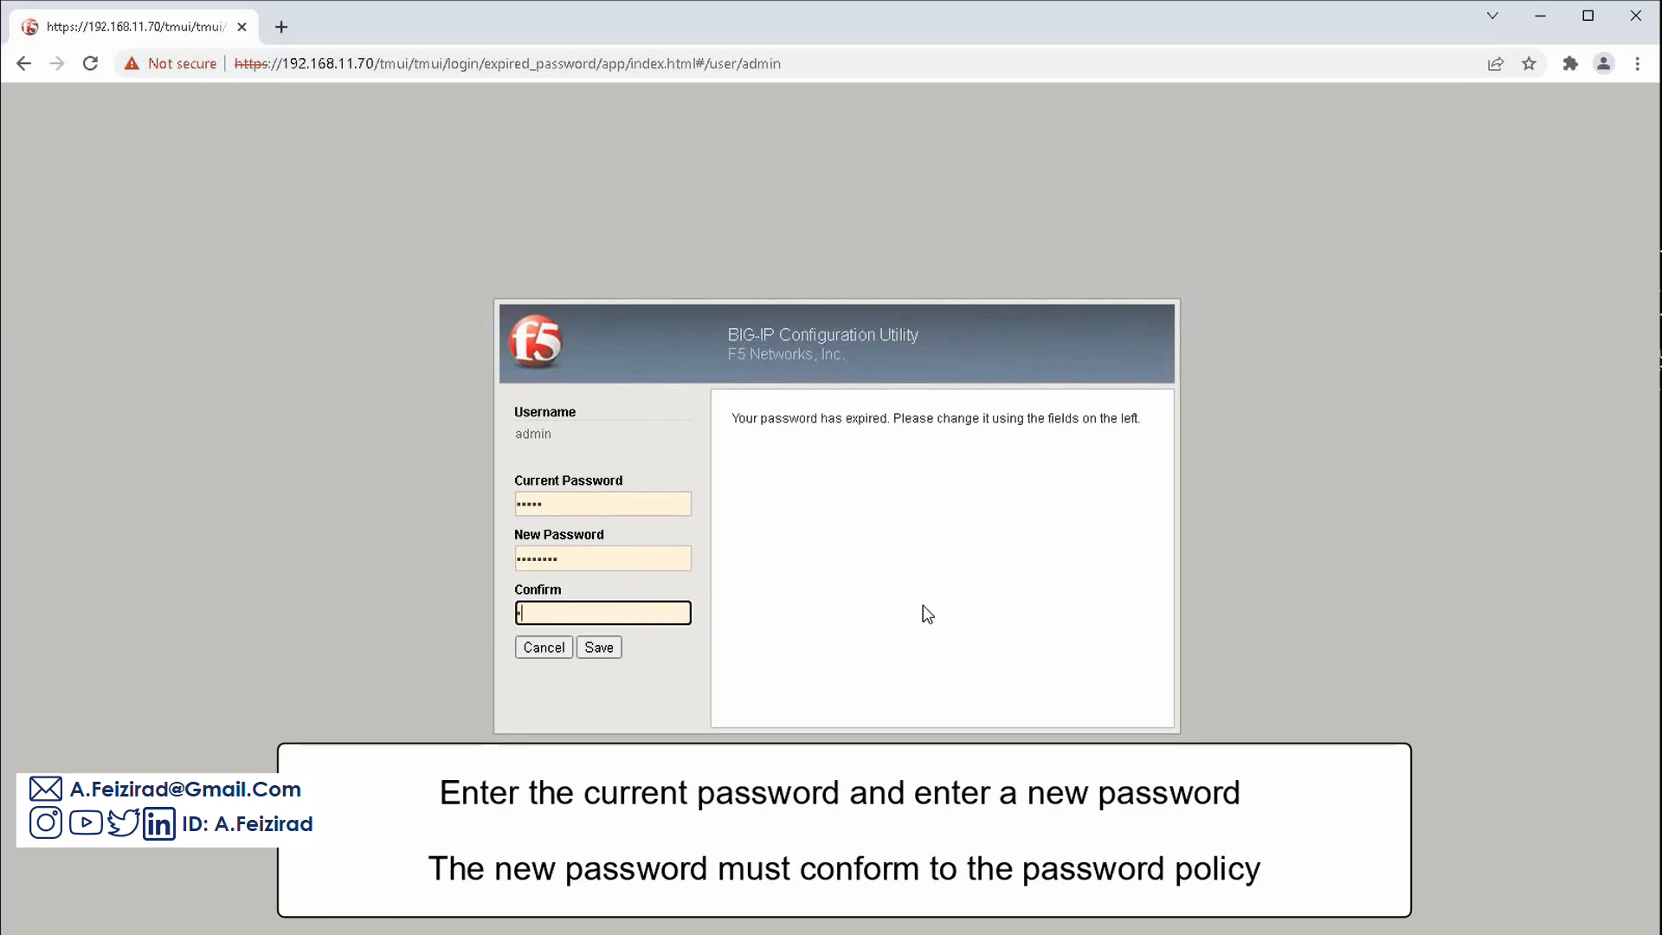
{"action": "type", "text": "***"}
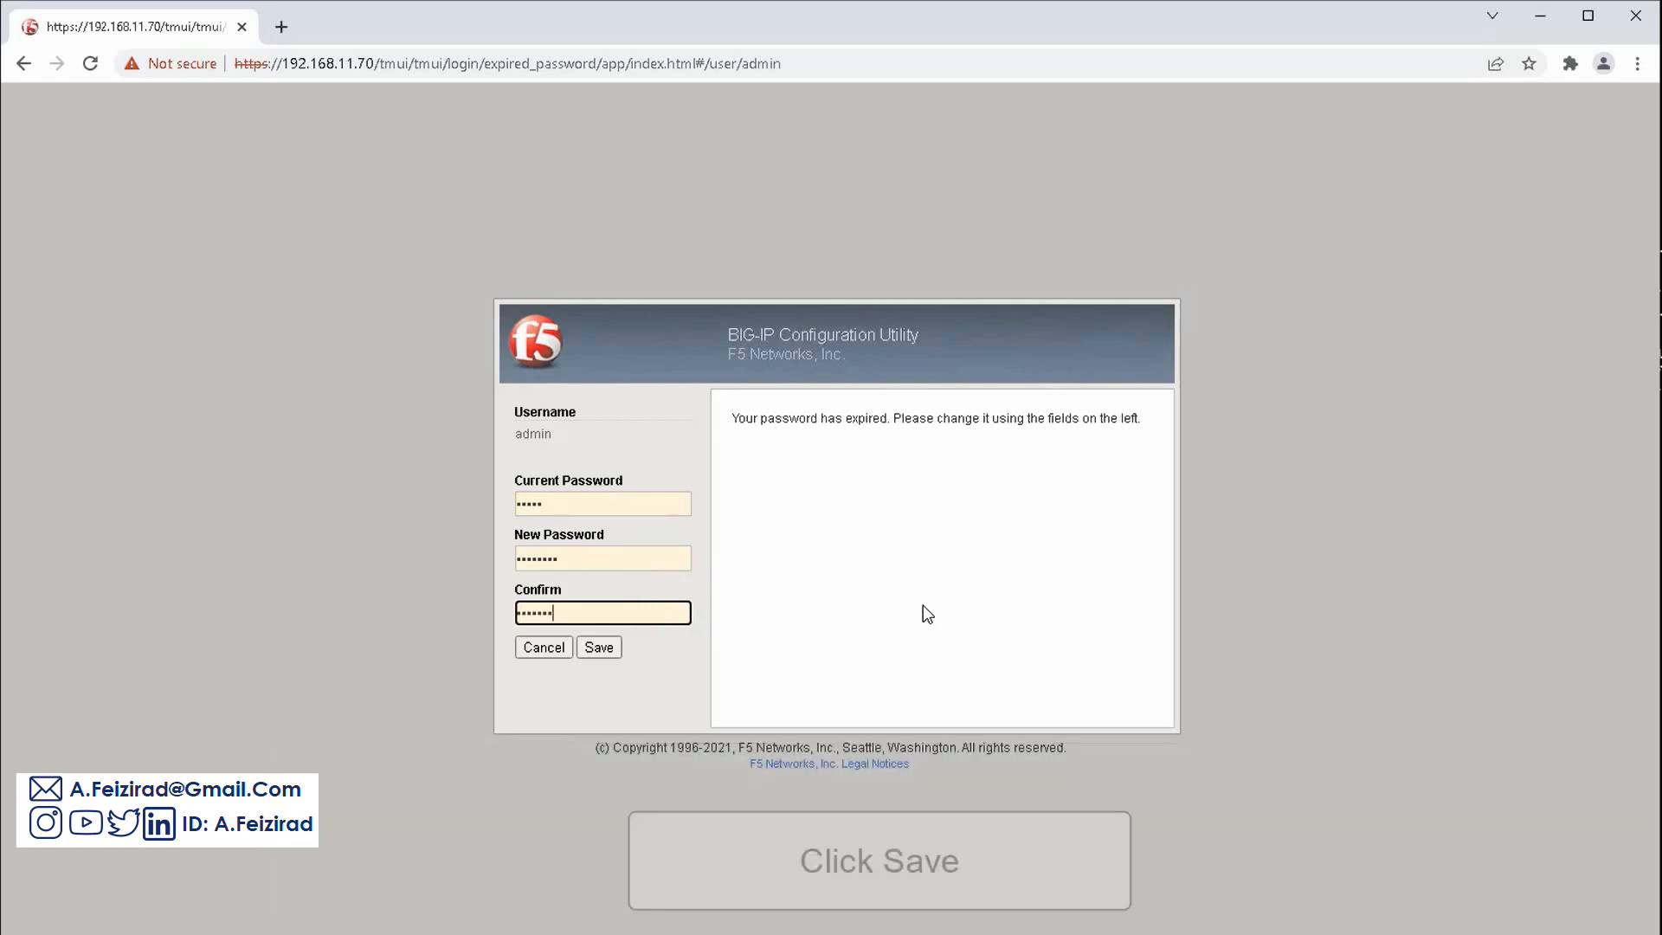
{"action": "left_click", "coordinate": [603, 649]}
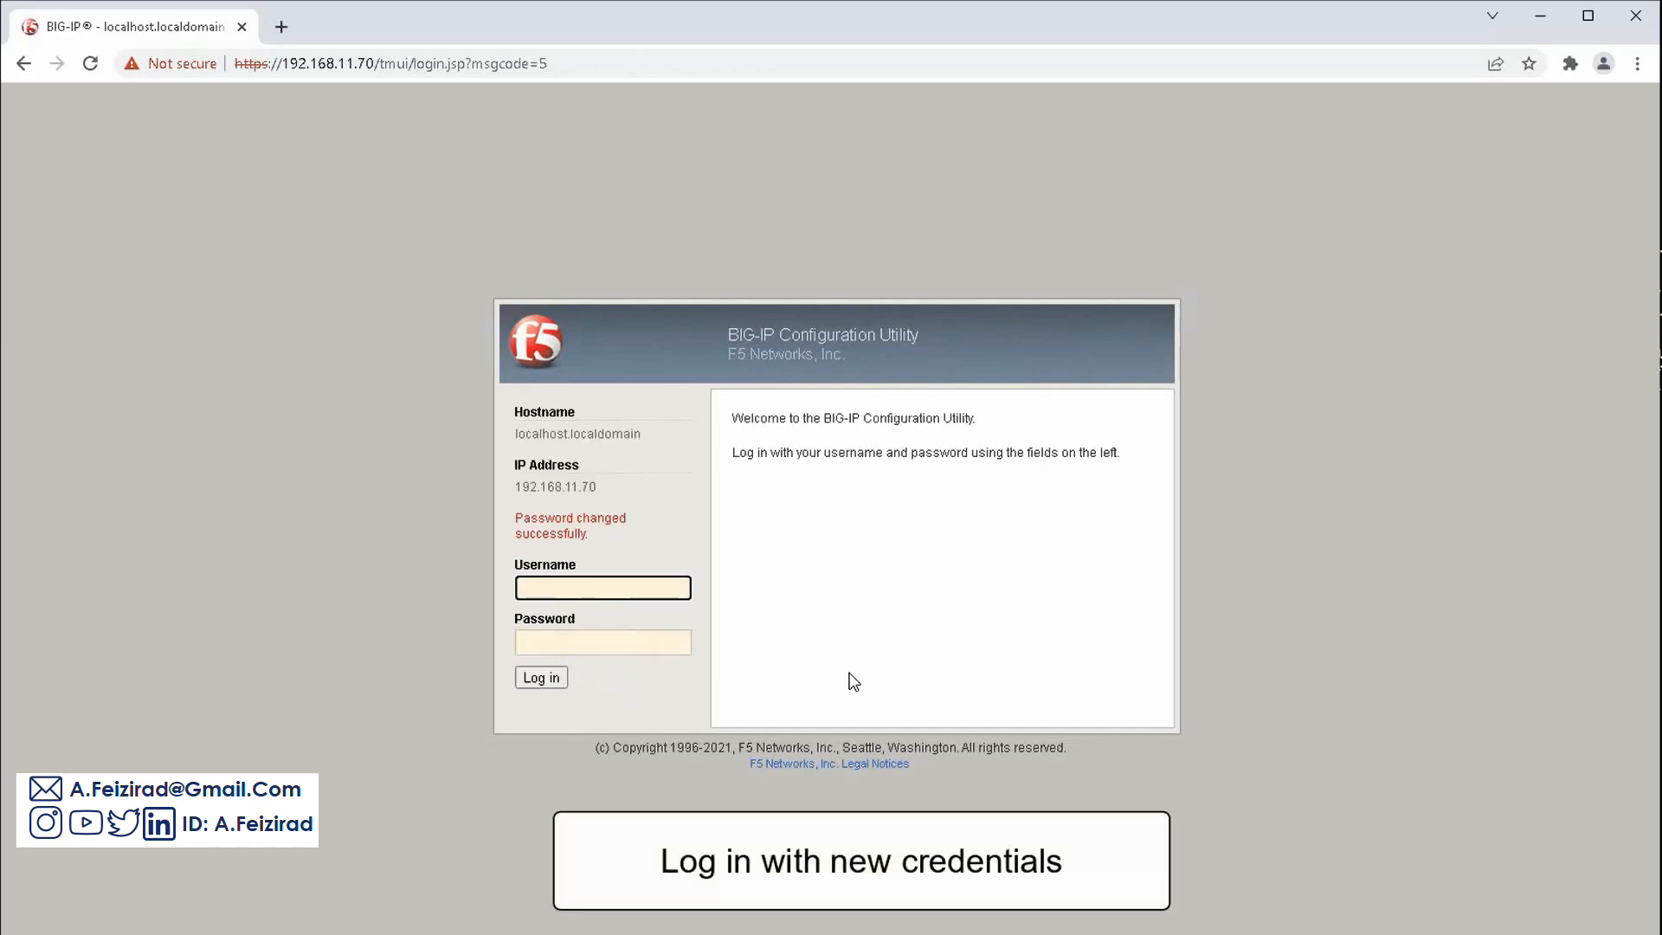
Sign back in with the administrator username and the new password
{"action": "type", "text": "admin"}
{"action": "left_click", "coordinate": [656, 650]}
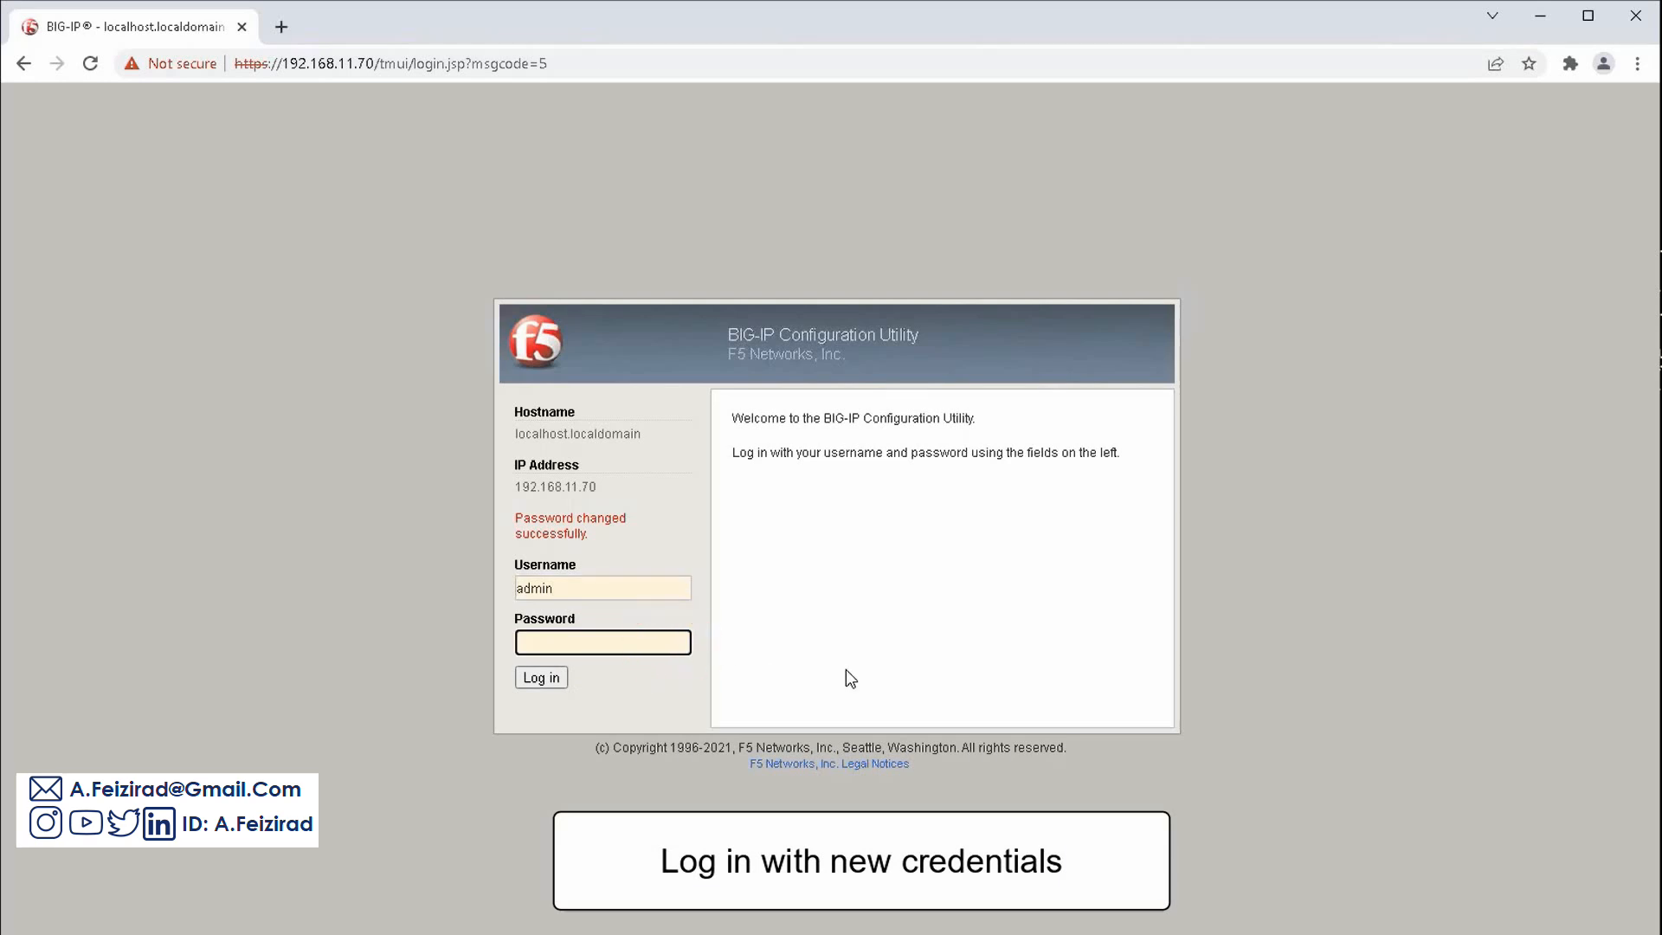
{"action": "type", "text": "********"}
{"action": "left_click", "coordinate": [557, 677]}
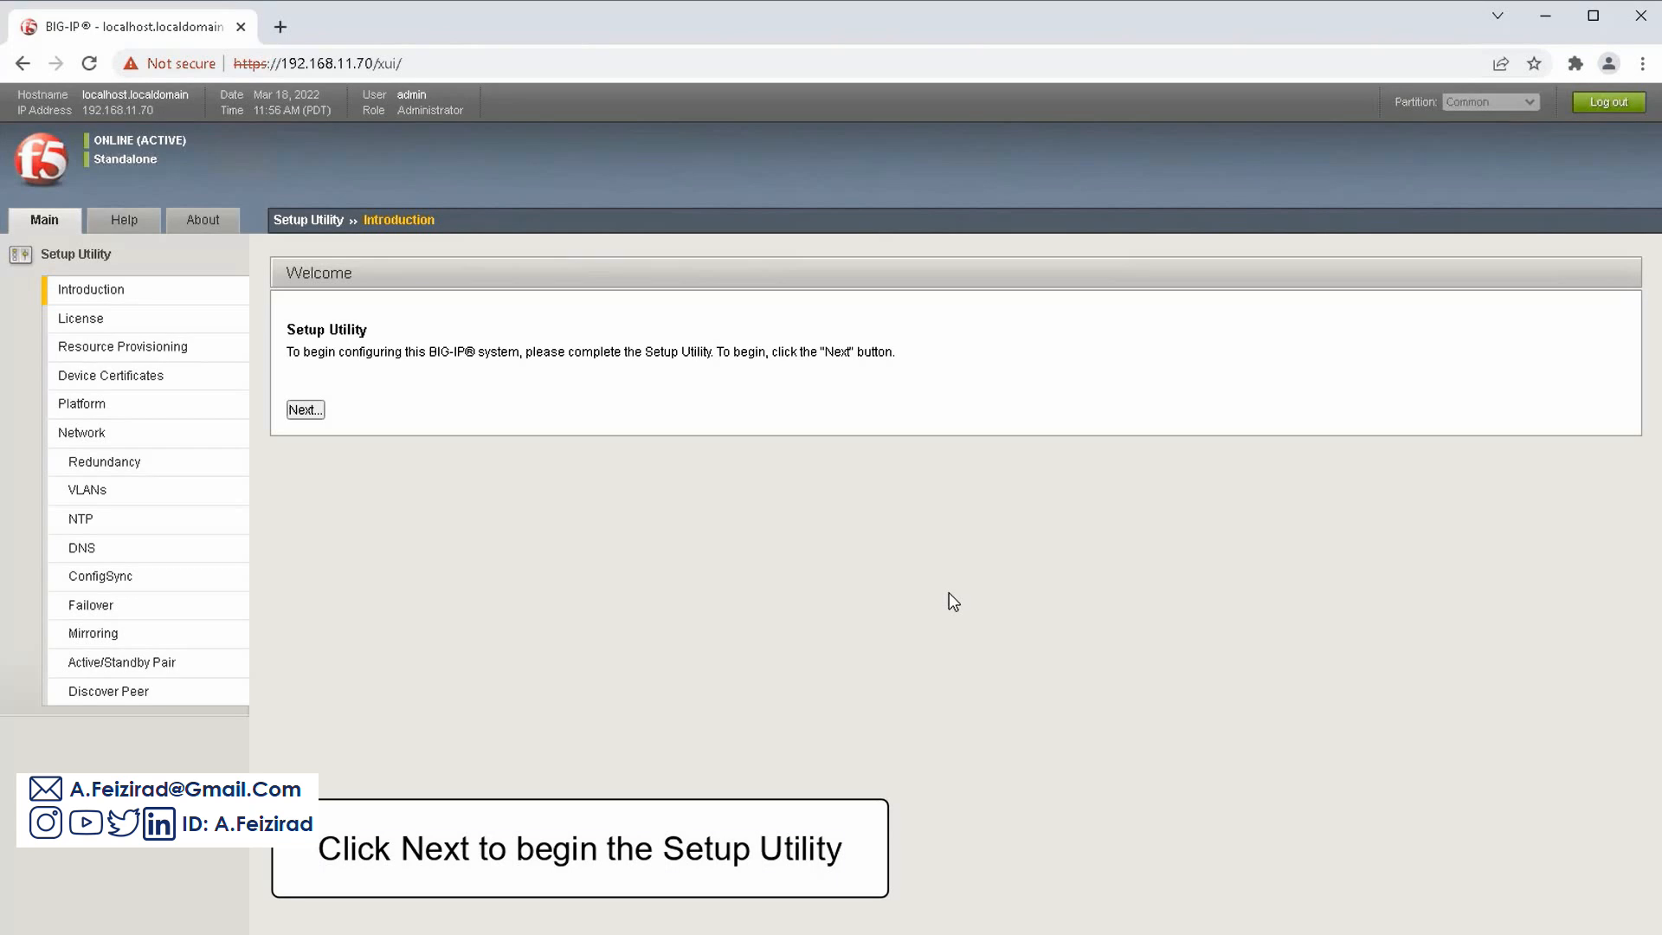
Launch the Setup Utility and scroll through the License page's active and optional modules
{"action": "left_click", "coordinate": [316, 410]}
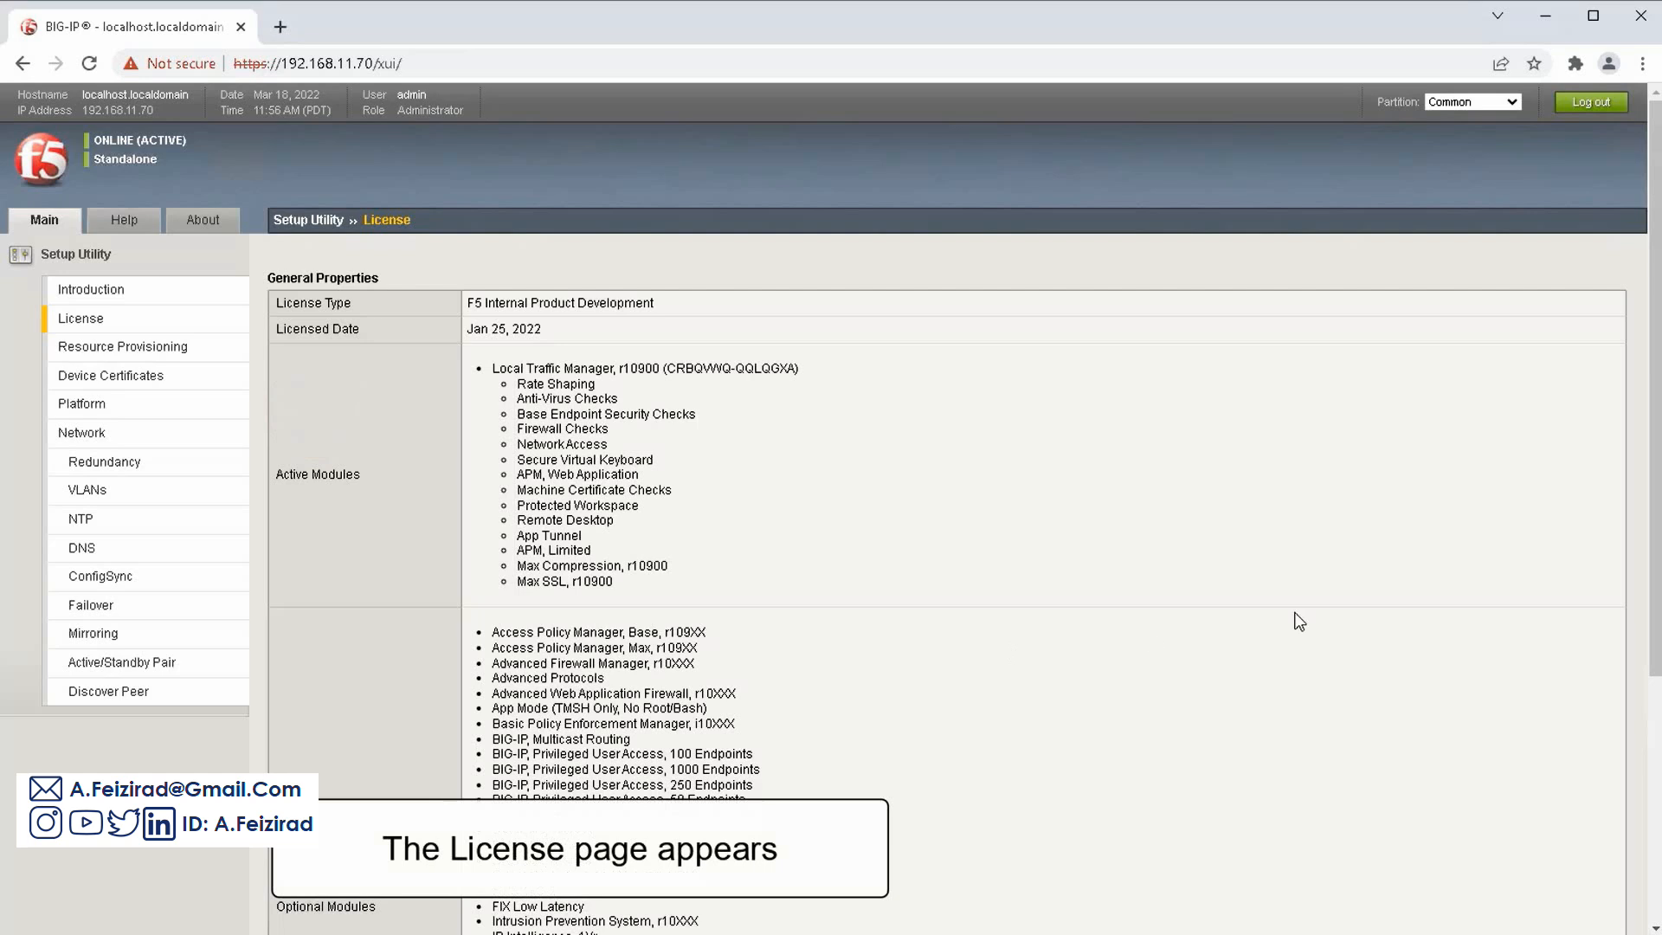
{"action": "left_click_drag", "start_coordinate": [1653, 516], "coordinate": [1637, 855]}
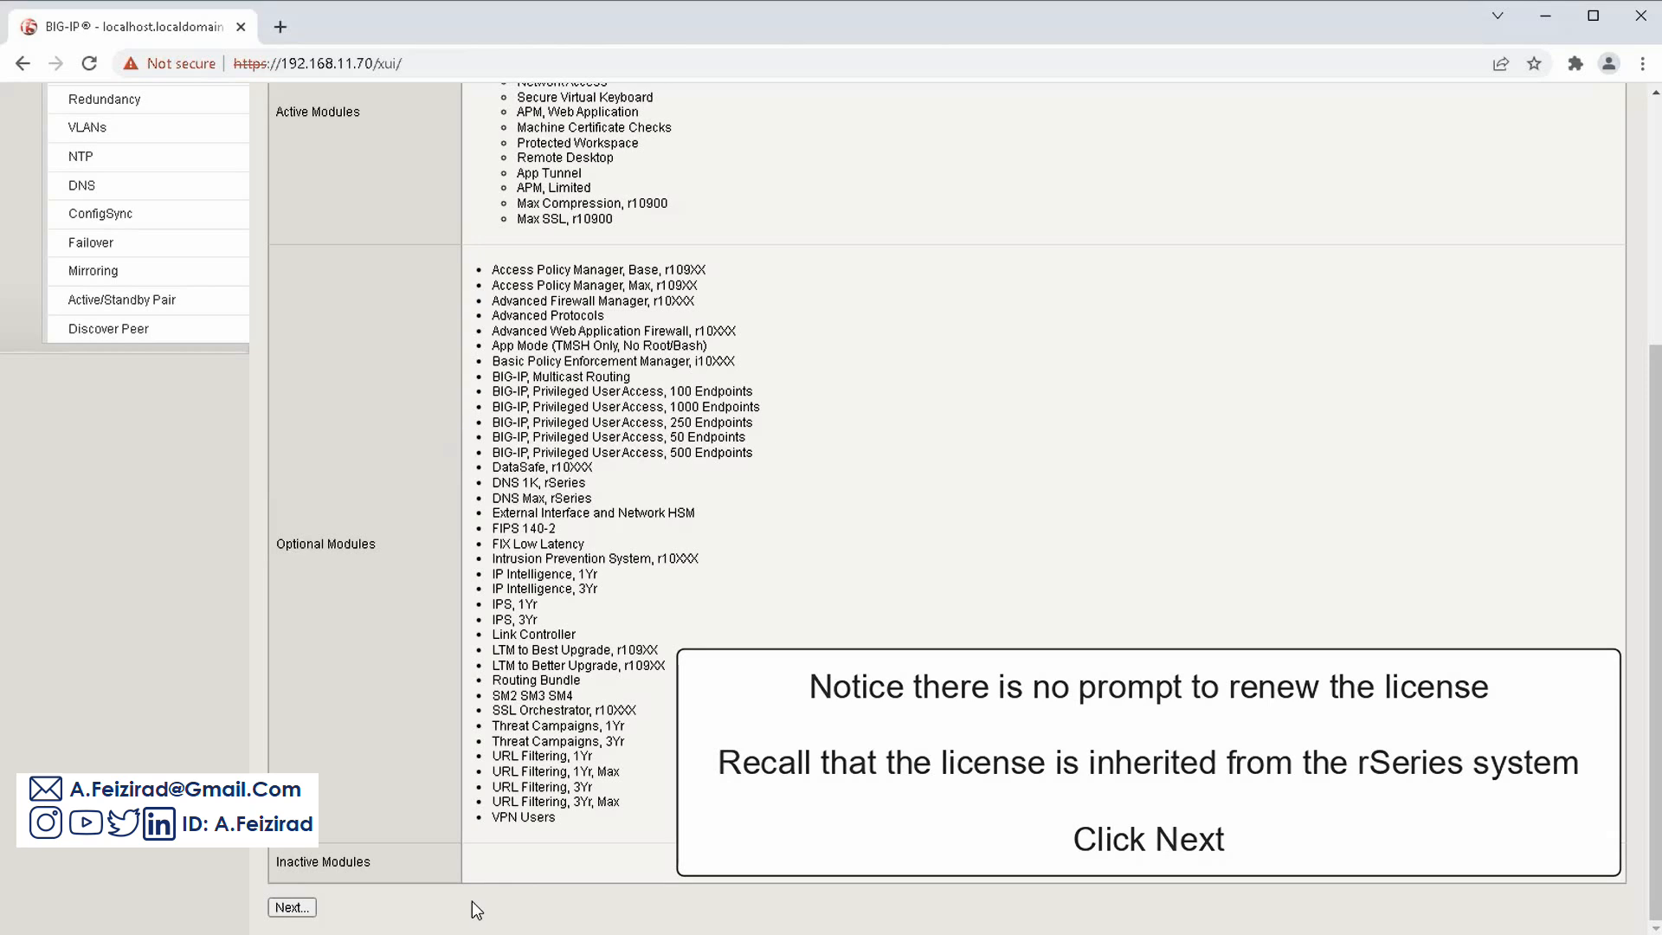
Accept the default Resource Provisioning (Management Small, Local Traffic Nominal) without changing modules
{"action": "left_click", "coordinate": [308, 909]}
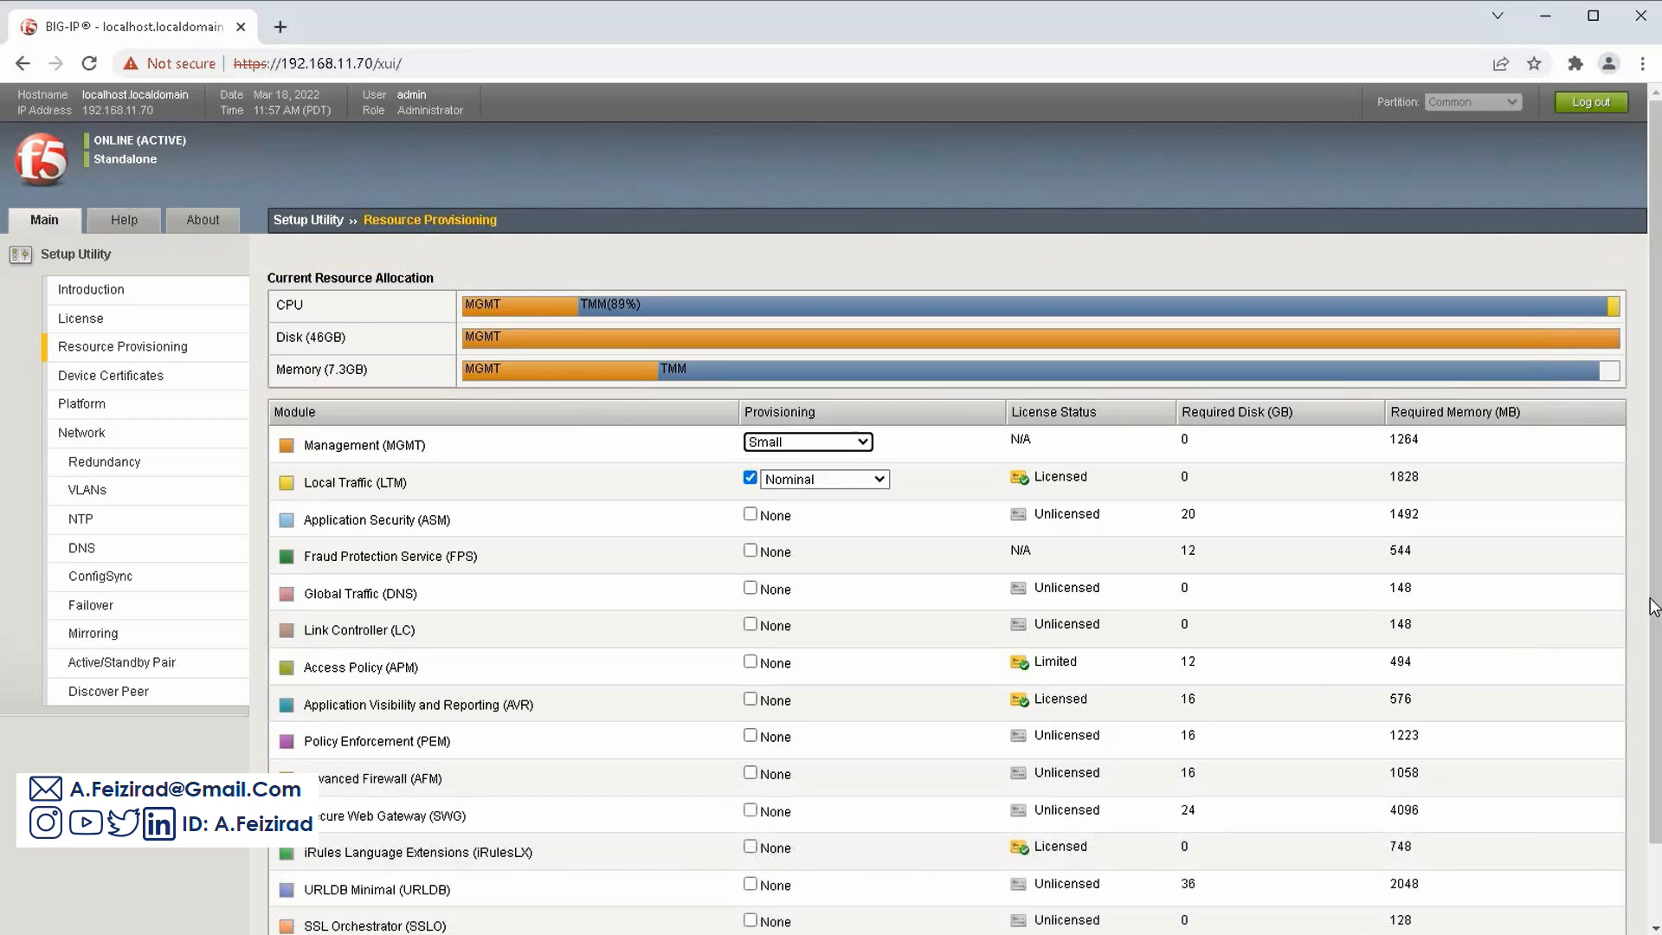
{"action": "scroll", "coordinate": [1644, 594], "scroll_direction": "down", "scroll_amount": 1}
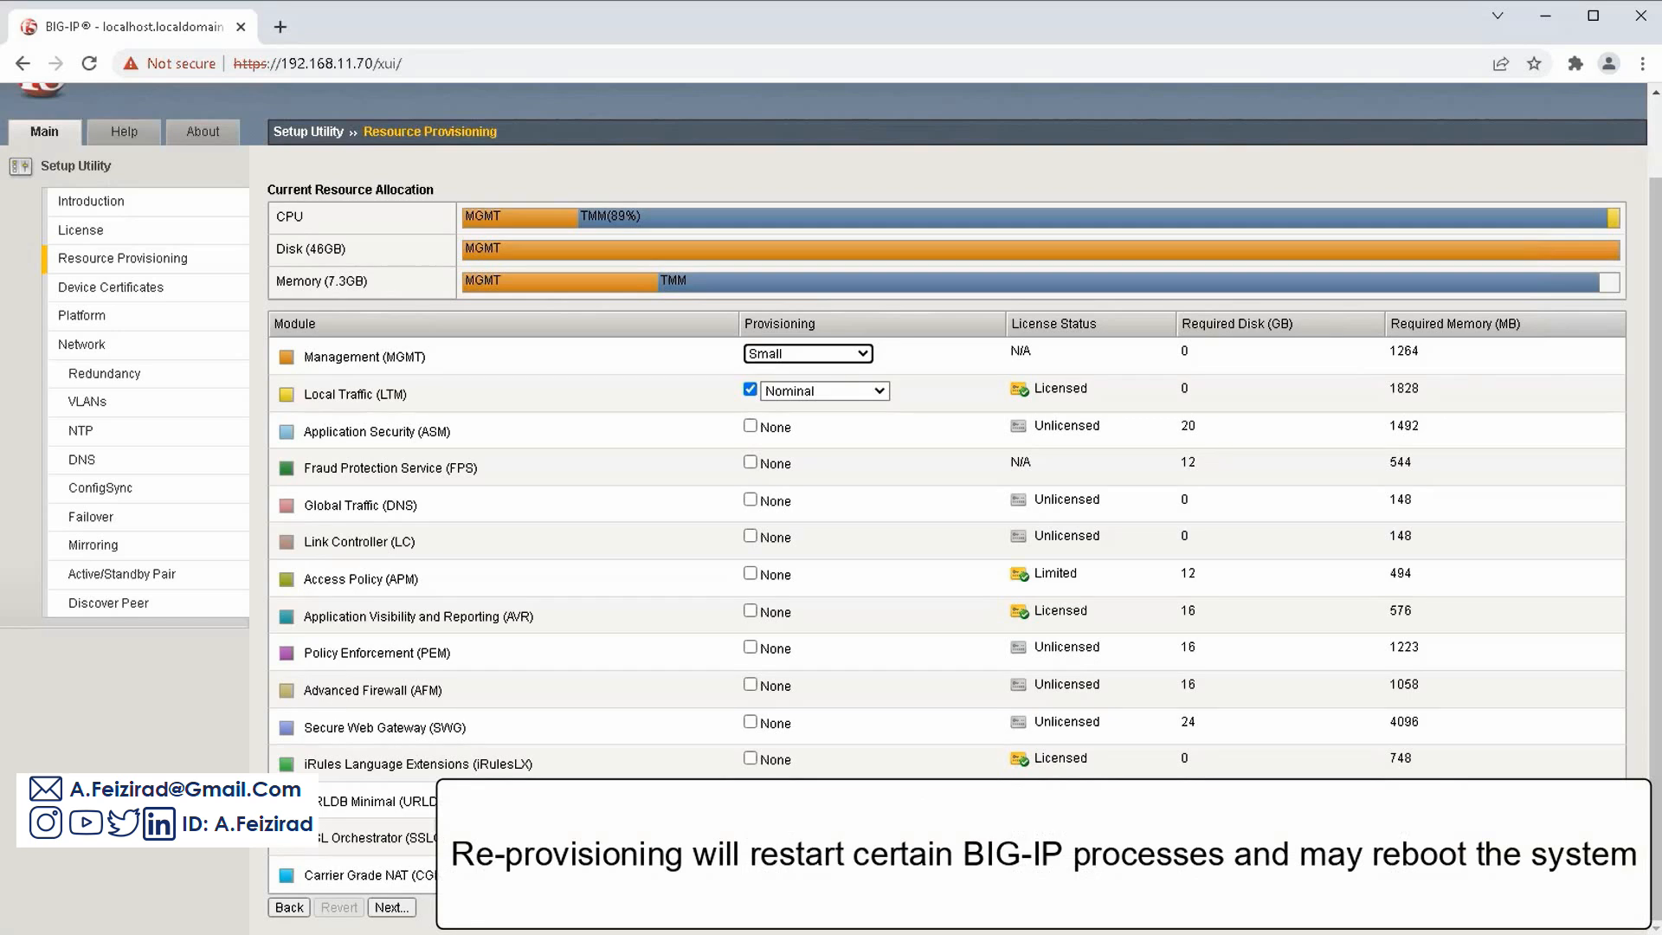
{"action": "left_click", "coordinate": [391, 907]}
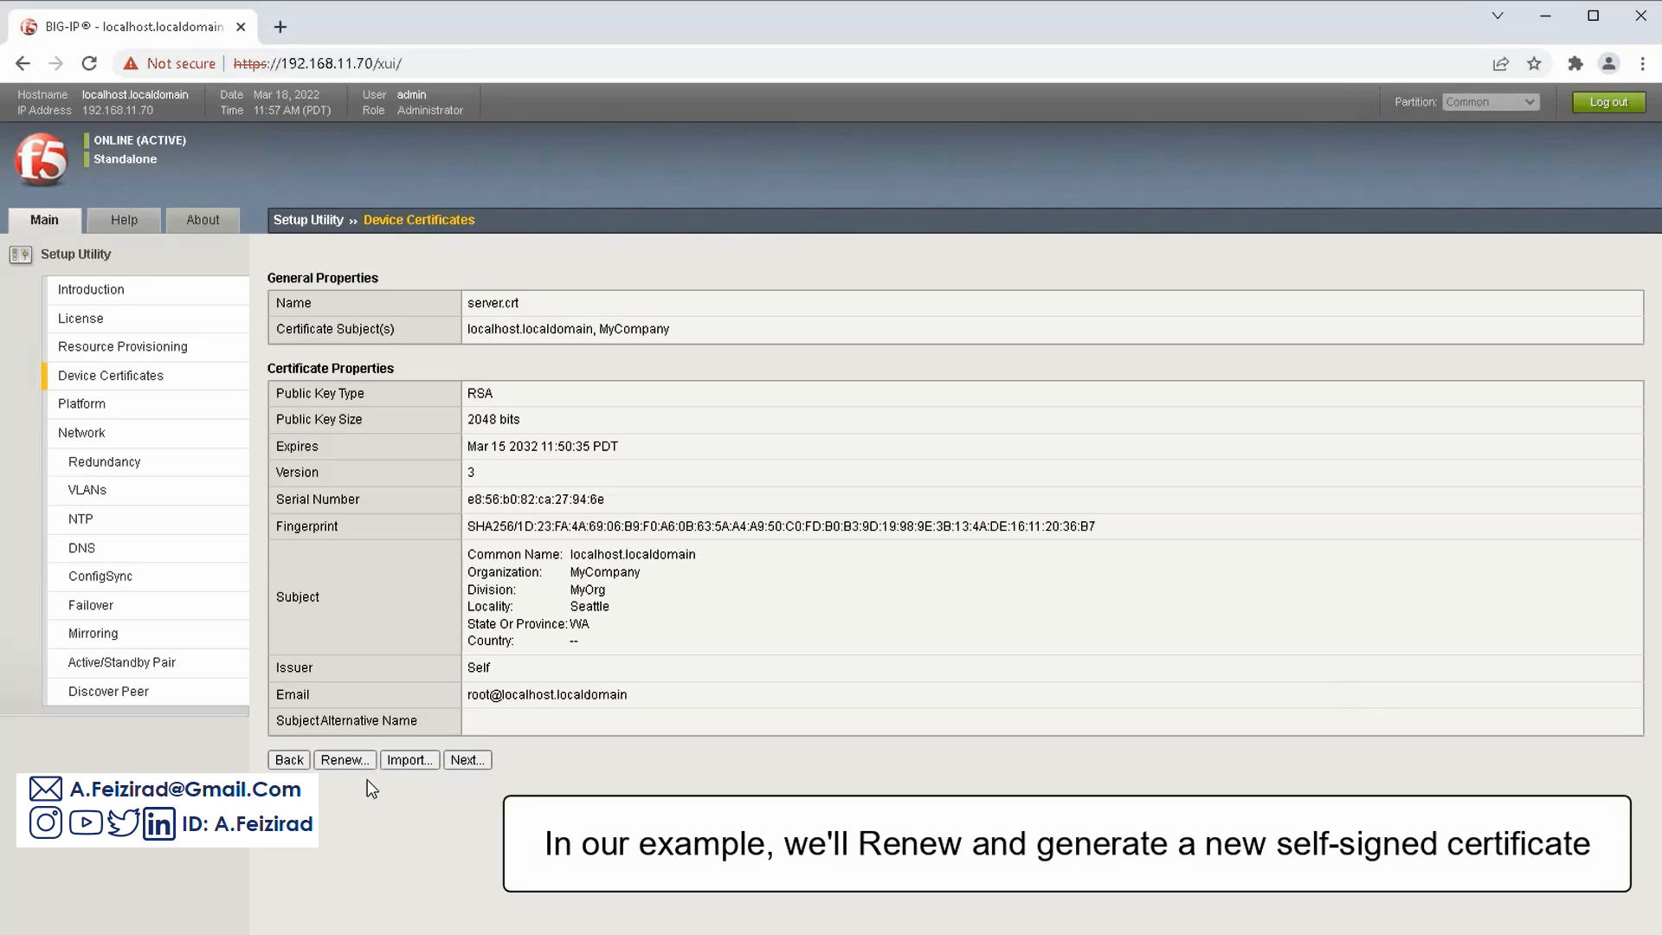
Renew the device certificate as self-signed for bigip.f5trn.com, organization F5, United States, 3650-day lifetime
{"action": "left_click", "coordinate": [357, 760]}
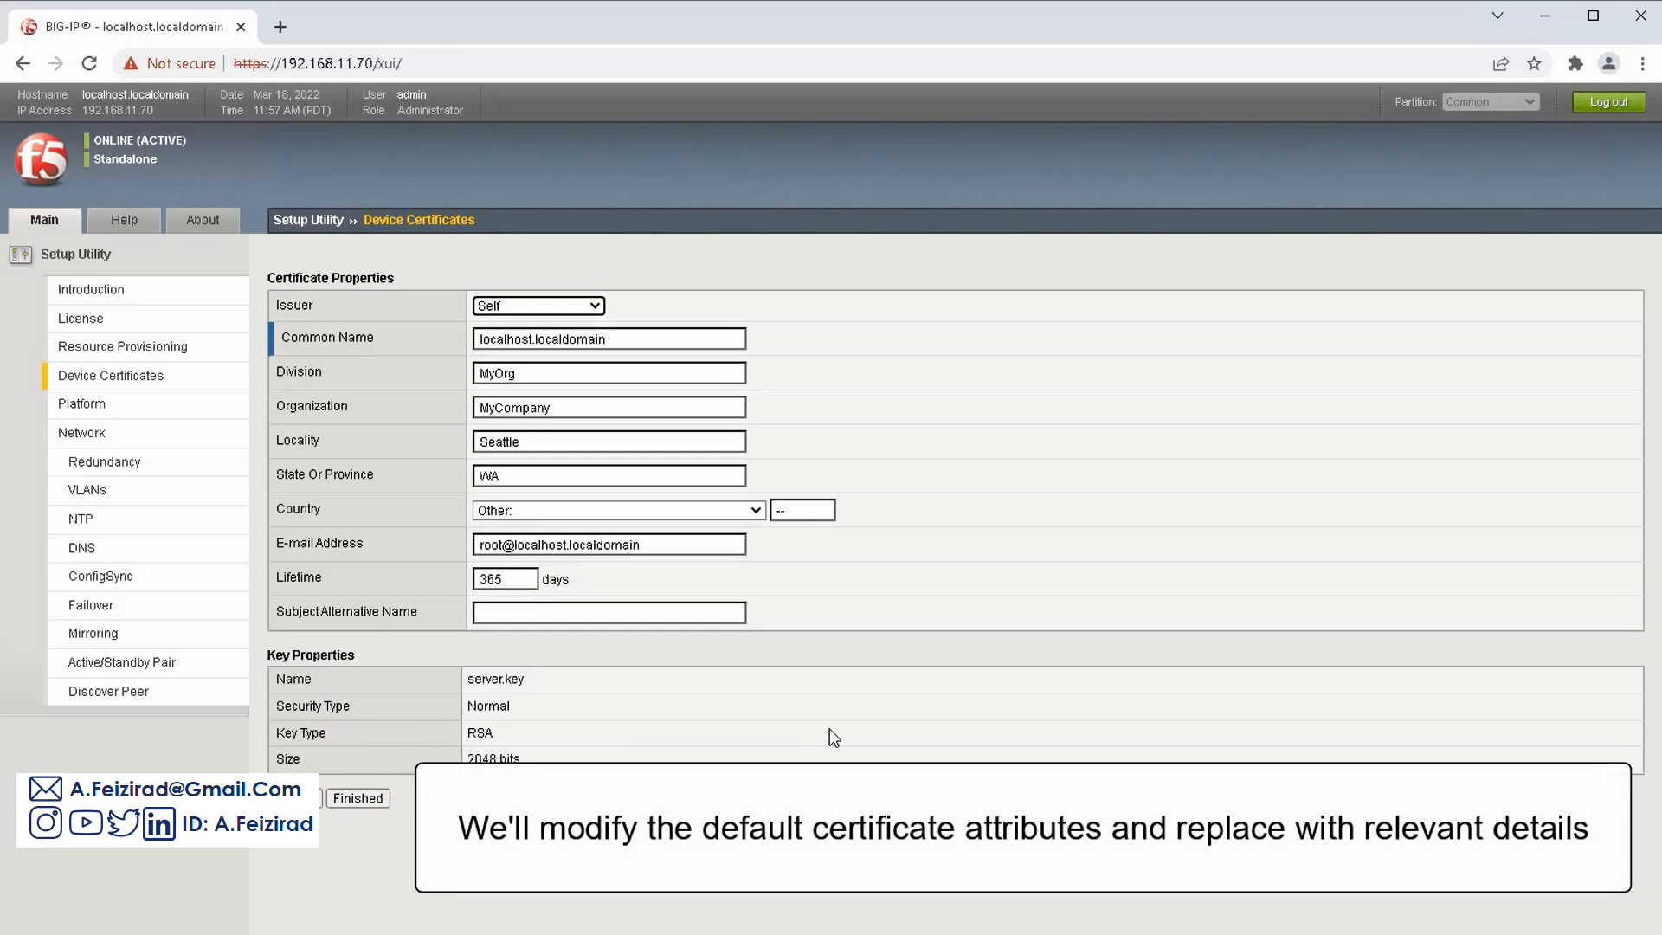
{"action": "double_click", "coordinate": [642, 341]}
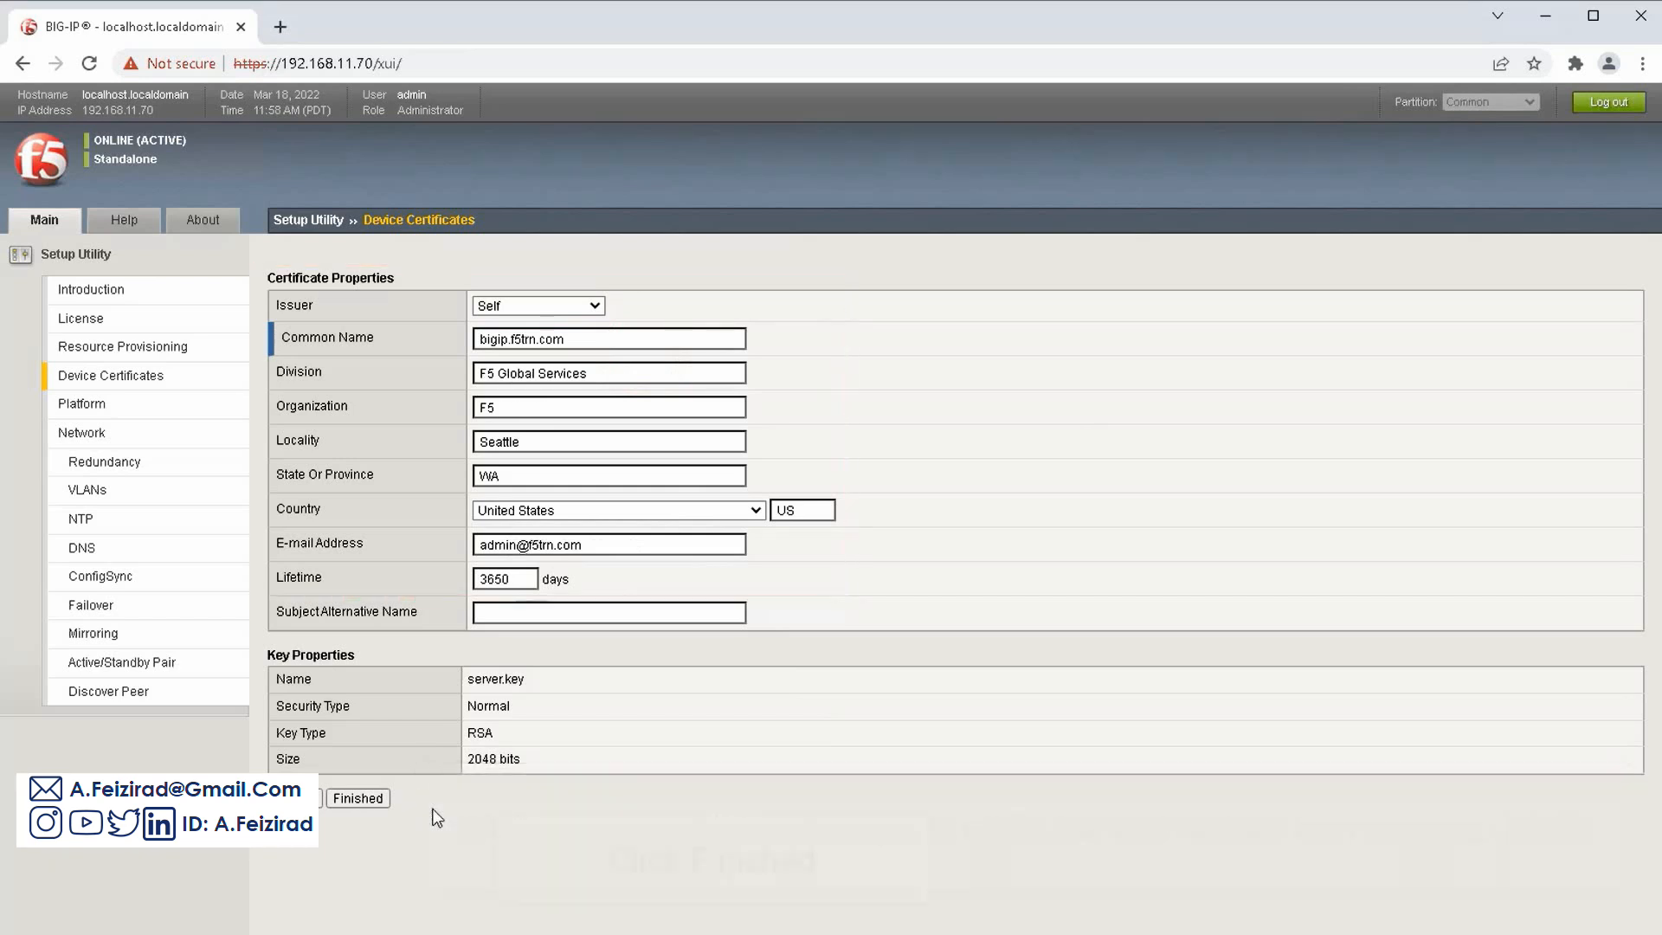
{"action": "left_click", "coordinate": [367, 798]}
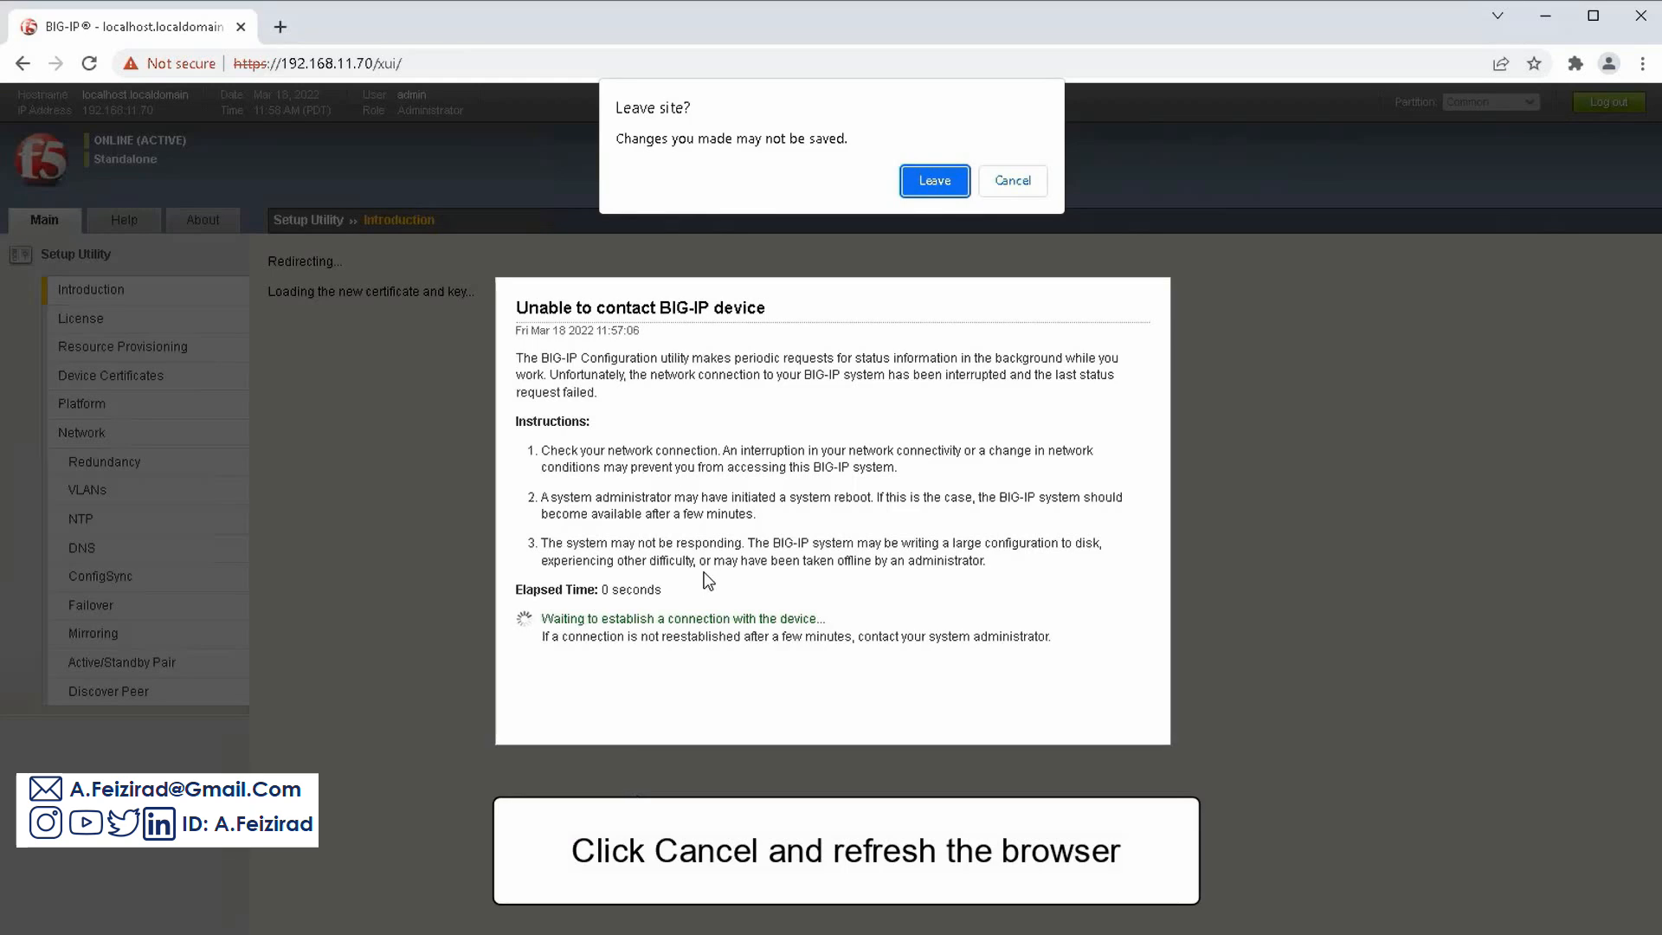
Reload the page to load the renewed server.crt, then advance from Device Certificates to Platform
{"action": "left_click", "coordinate": [1010, 183]}
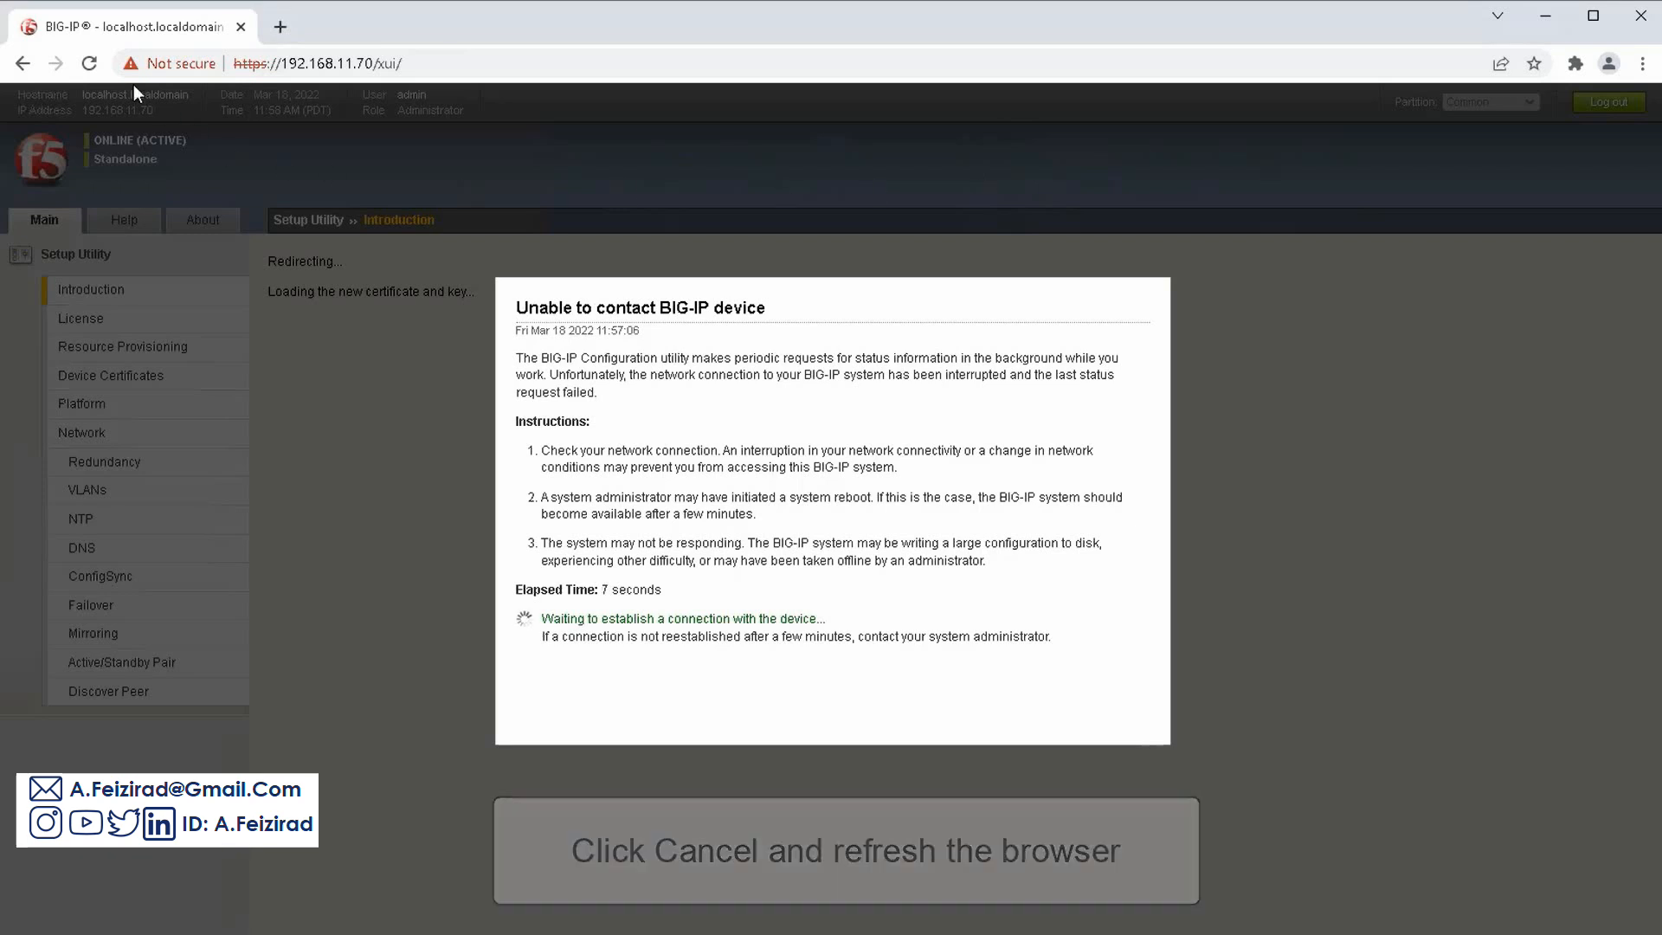
{"action": "left_click", "coordinate": [90, 63]}
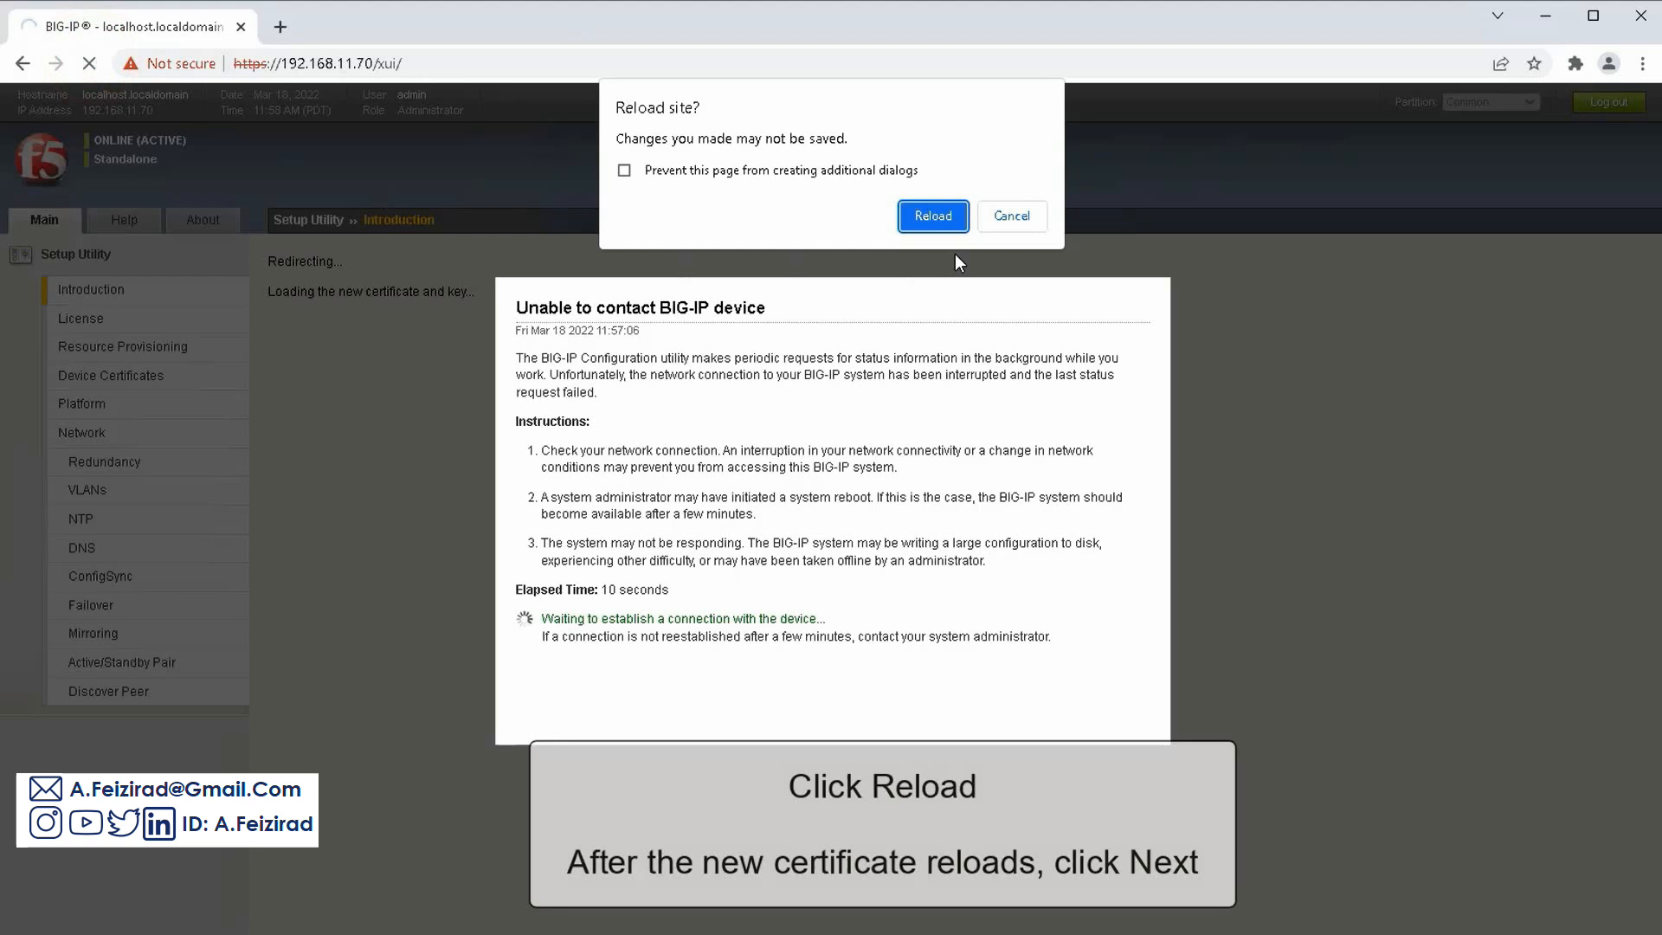
{"action": "left_click", "coordinate": [953, 216]}
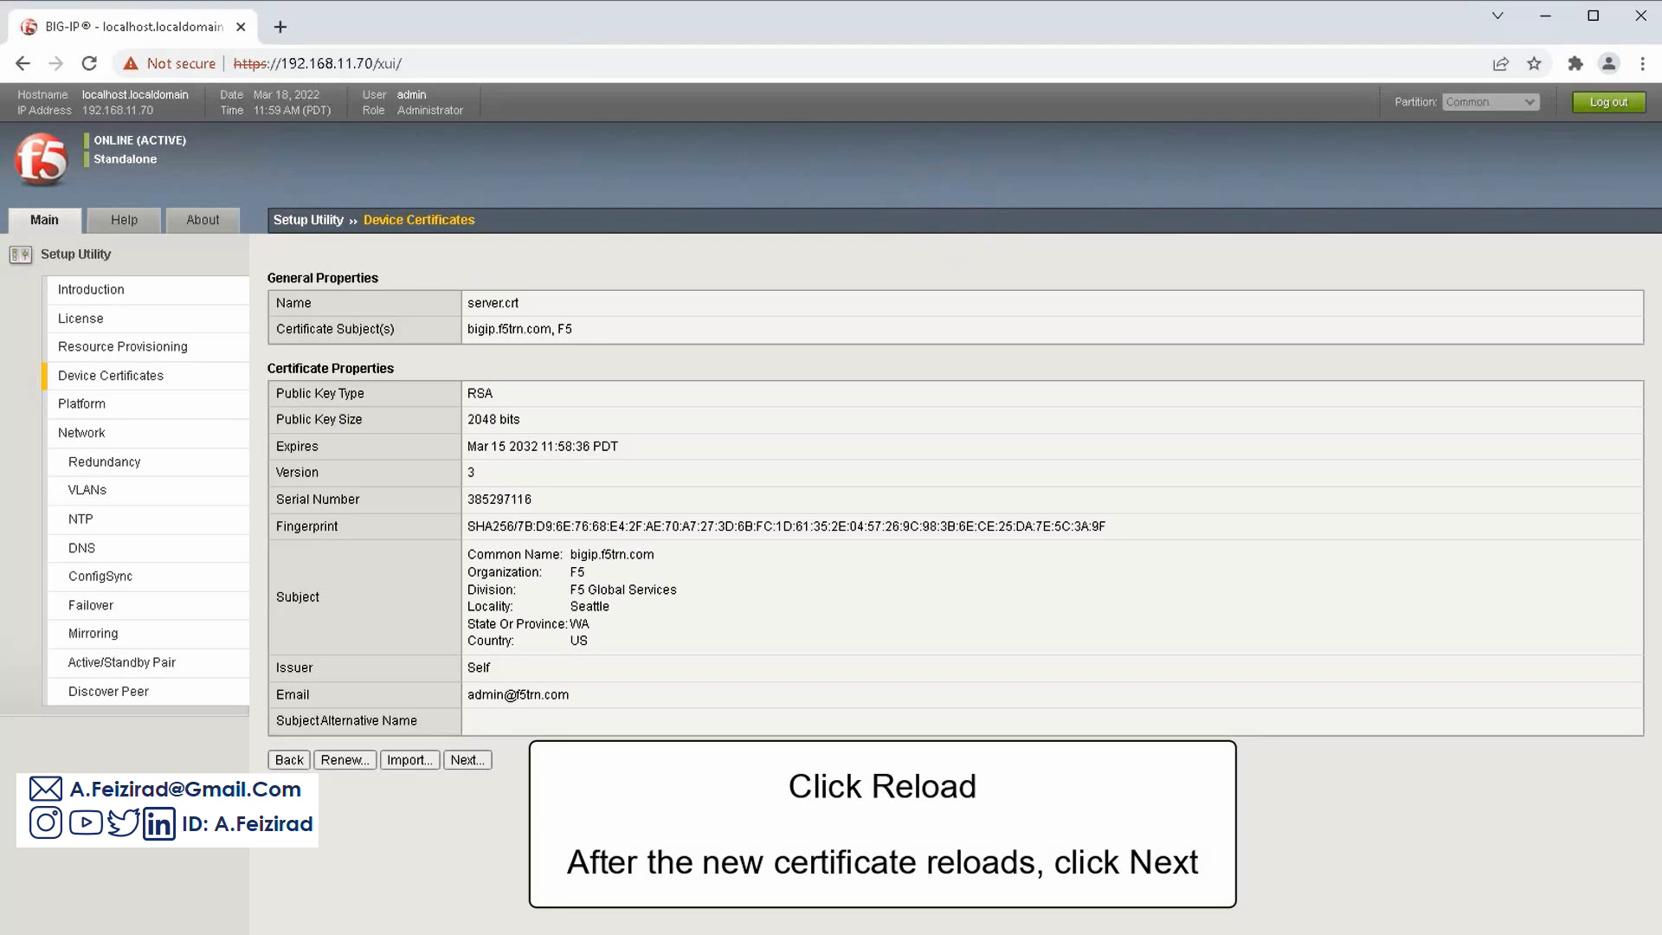
{"action": "left_click", "coordinate": [485, 761]}
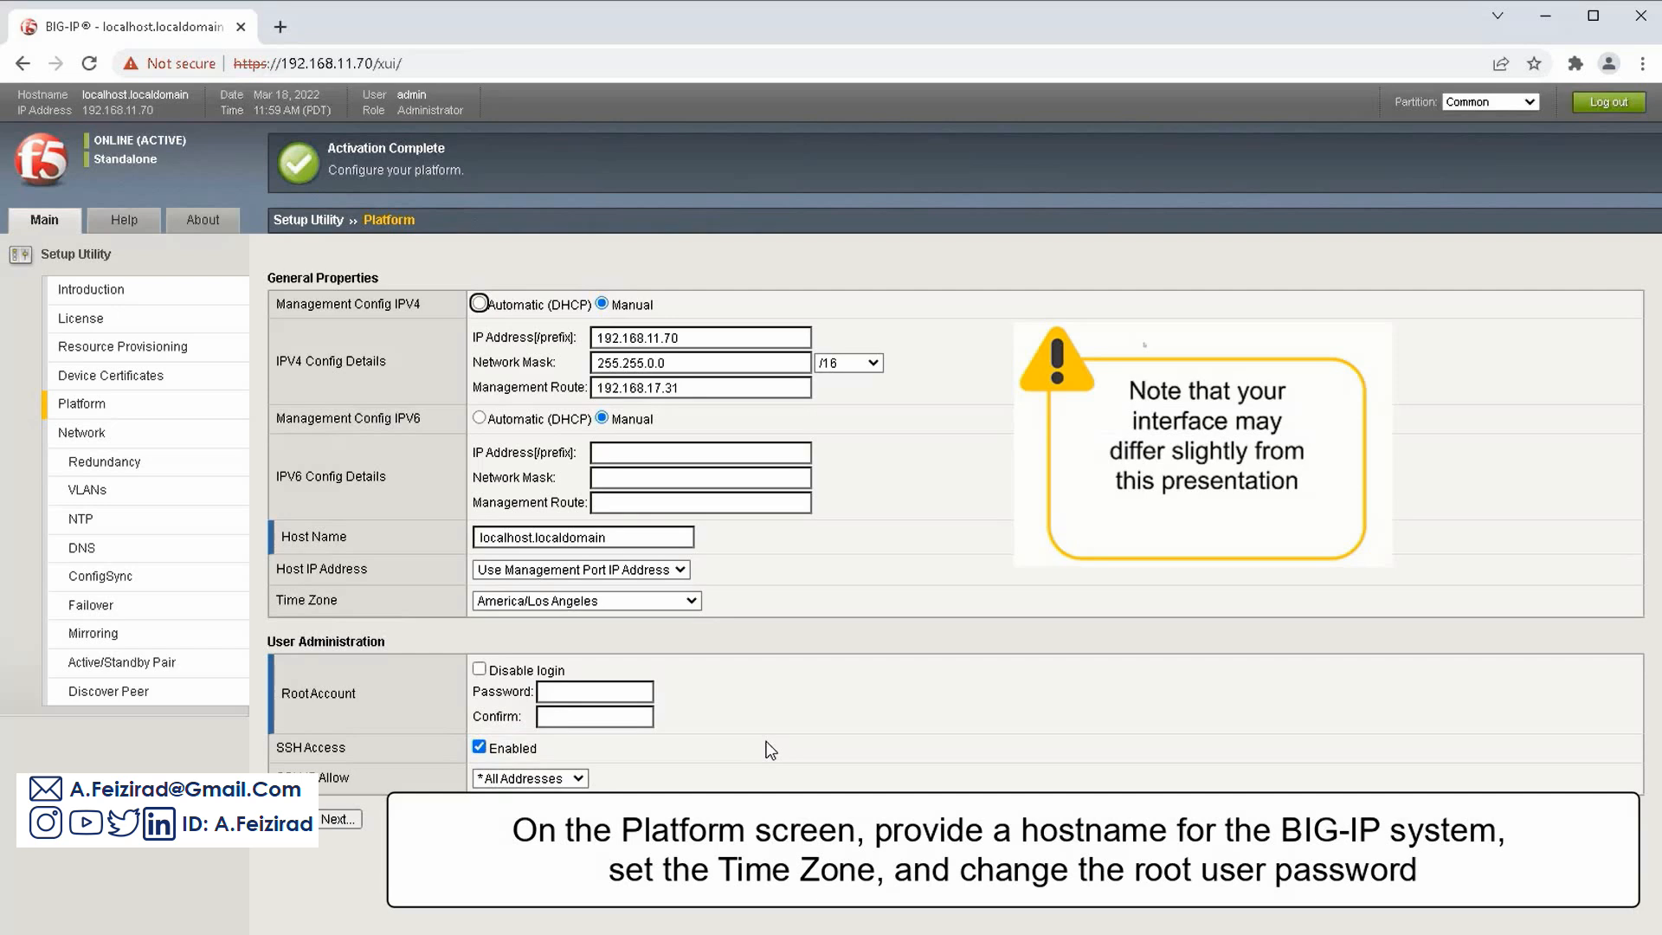
Change the host name to bigip.tenant1a.f5trn.com
{"action": "left_click", "coordinate": [638, 540]}
{"action": "double_click", "coordinate": [638, 540]}
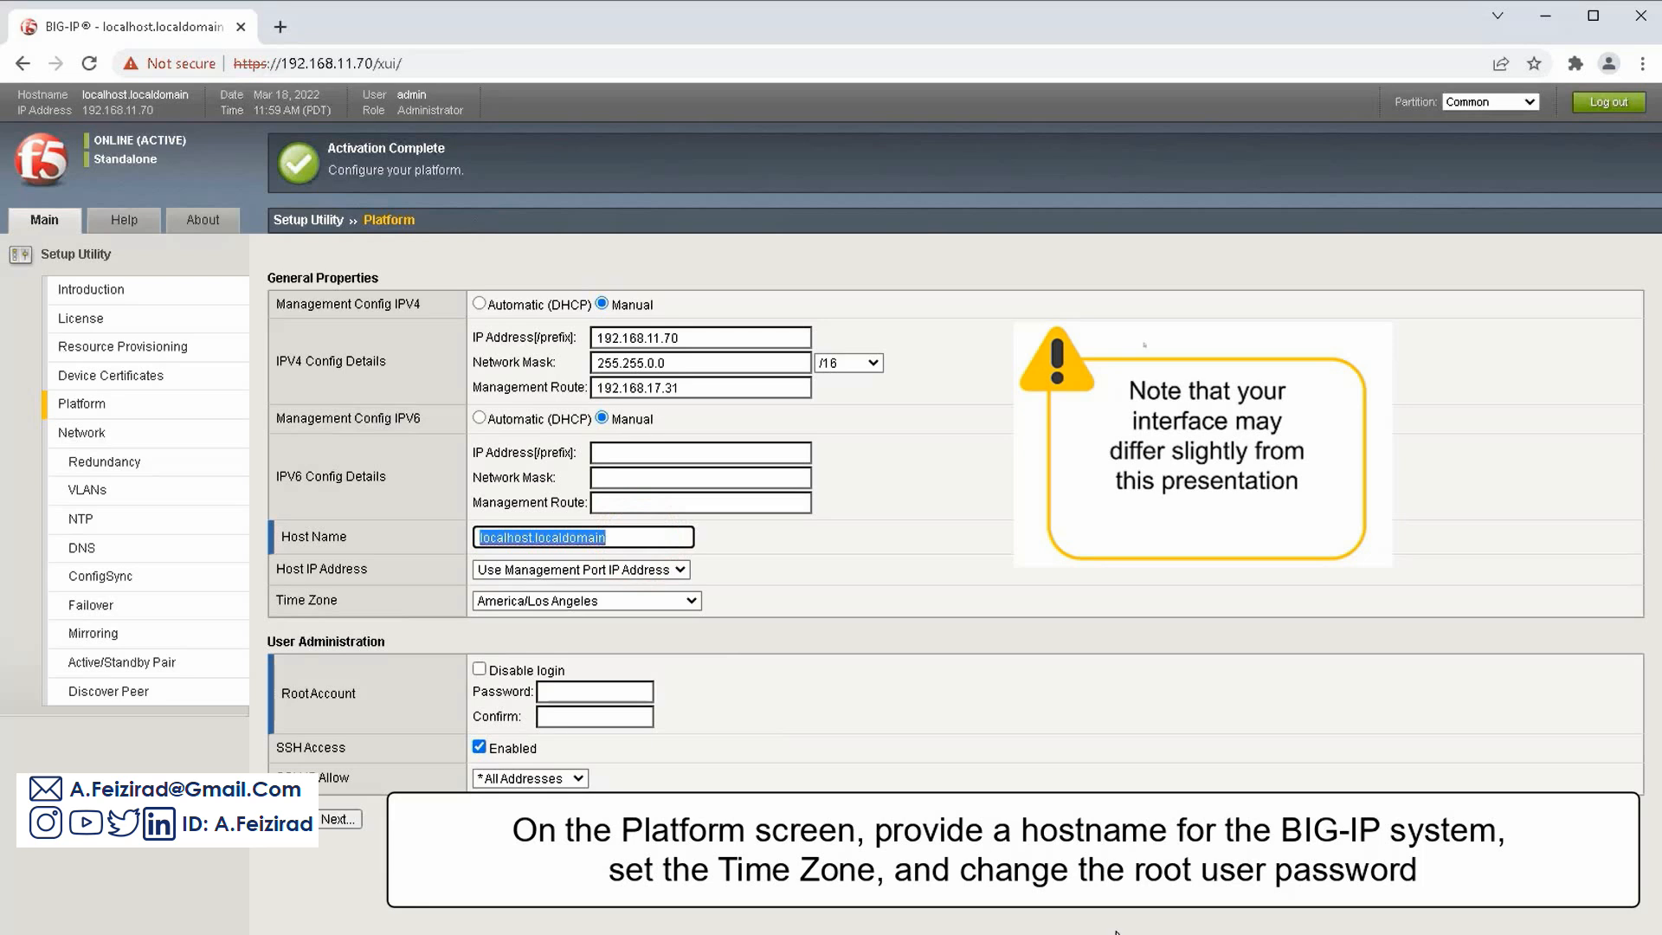
{"action": "type", "text": "bigip.tenant1a.f5trn.com"}
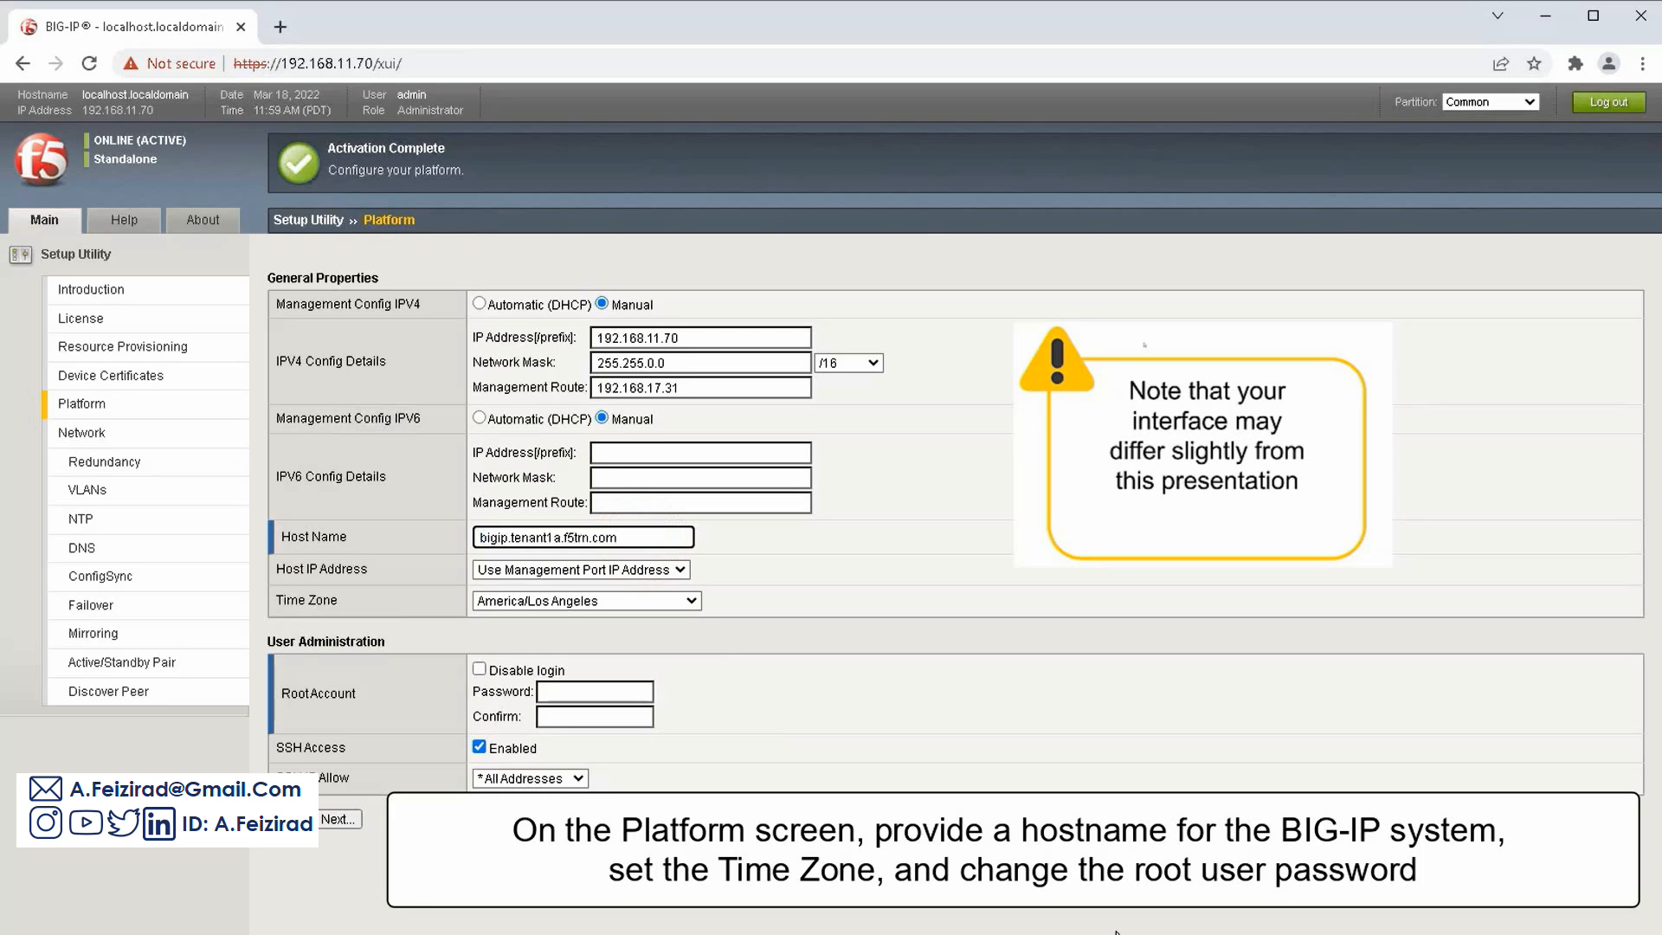
Set and confirm a new root account password, then save the platform settings
{"action": "left_click", "coordinate": [636, 694]}
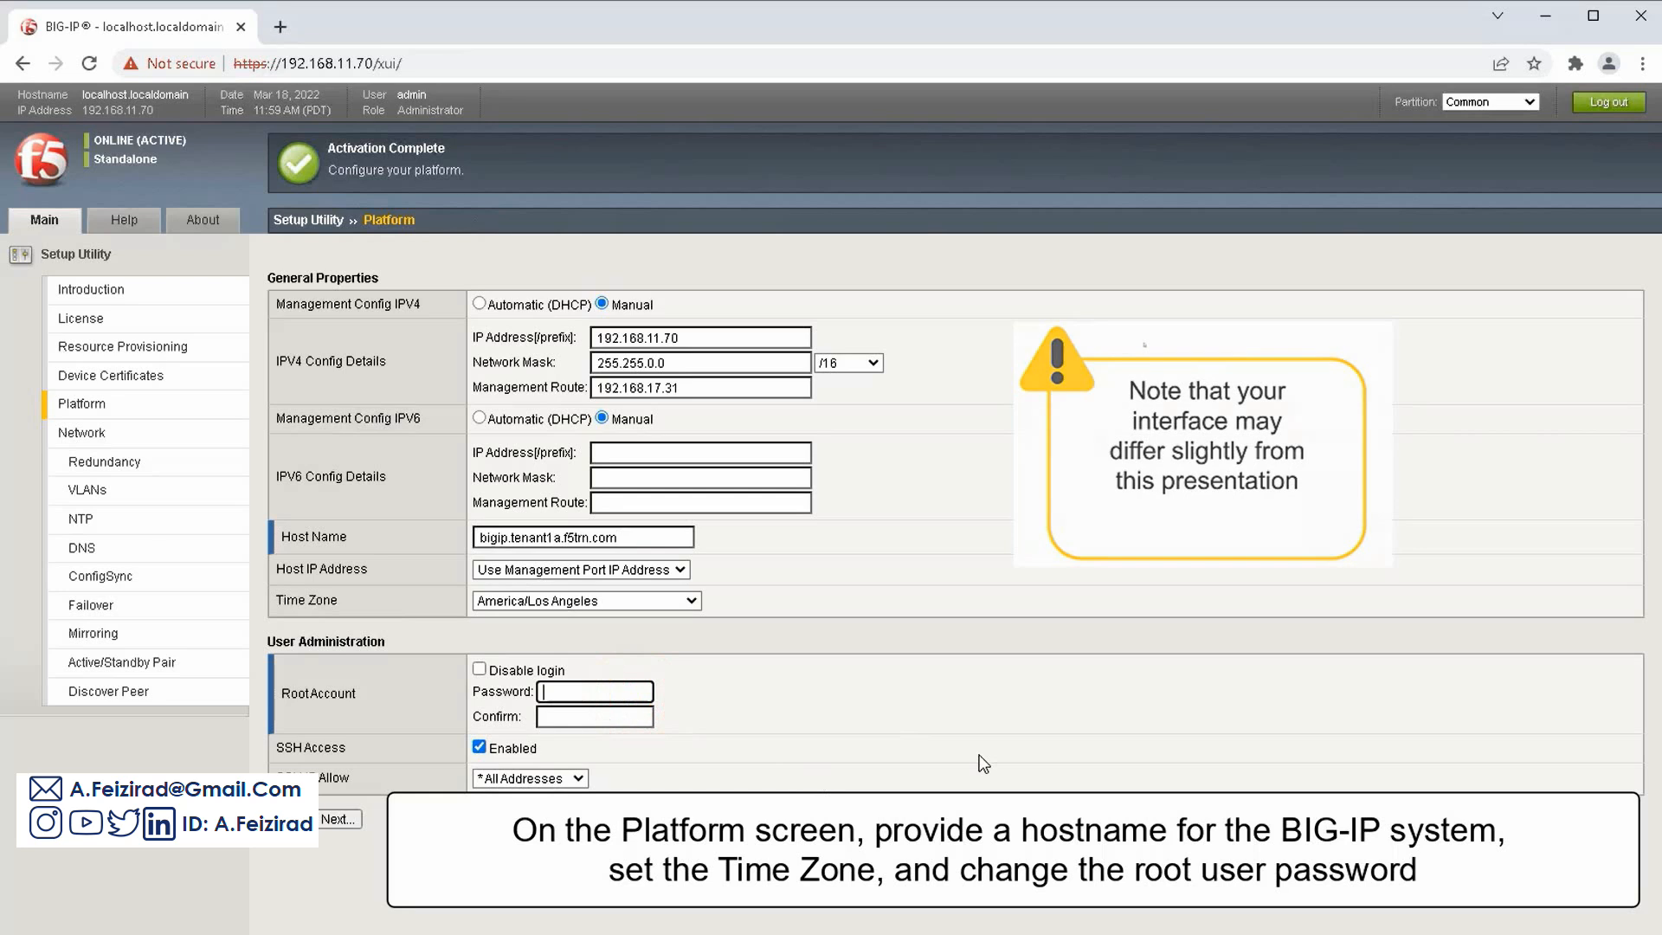
{"action": "type", "text": "••••••••"}
{"action": "key", "text": "Tab"}
{"action": "type", "text": "••••••••"}
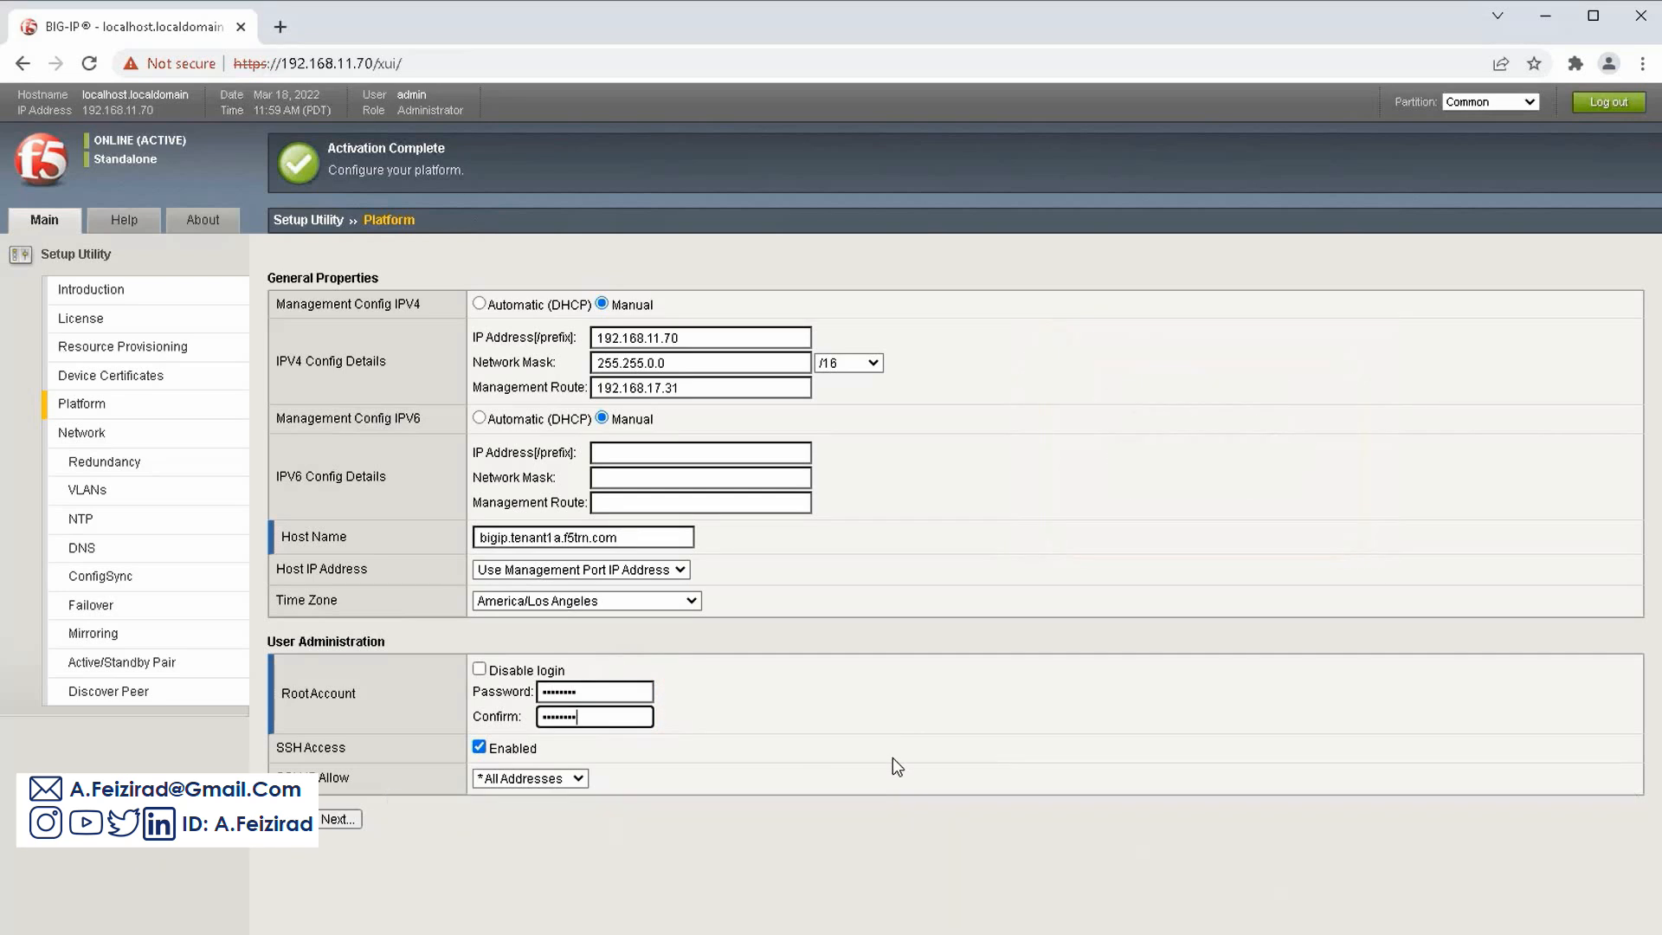
{"action": "left_click", "coordinate": [360, 820]}
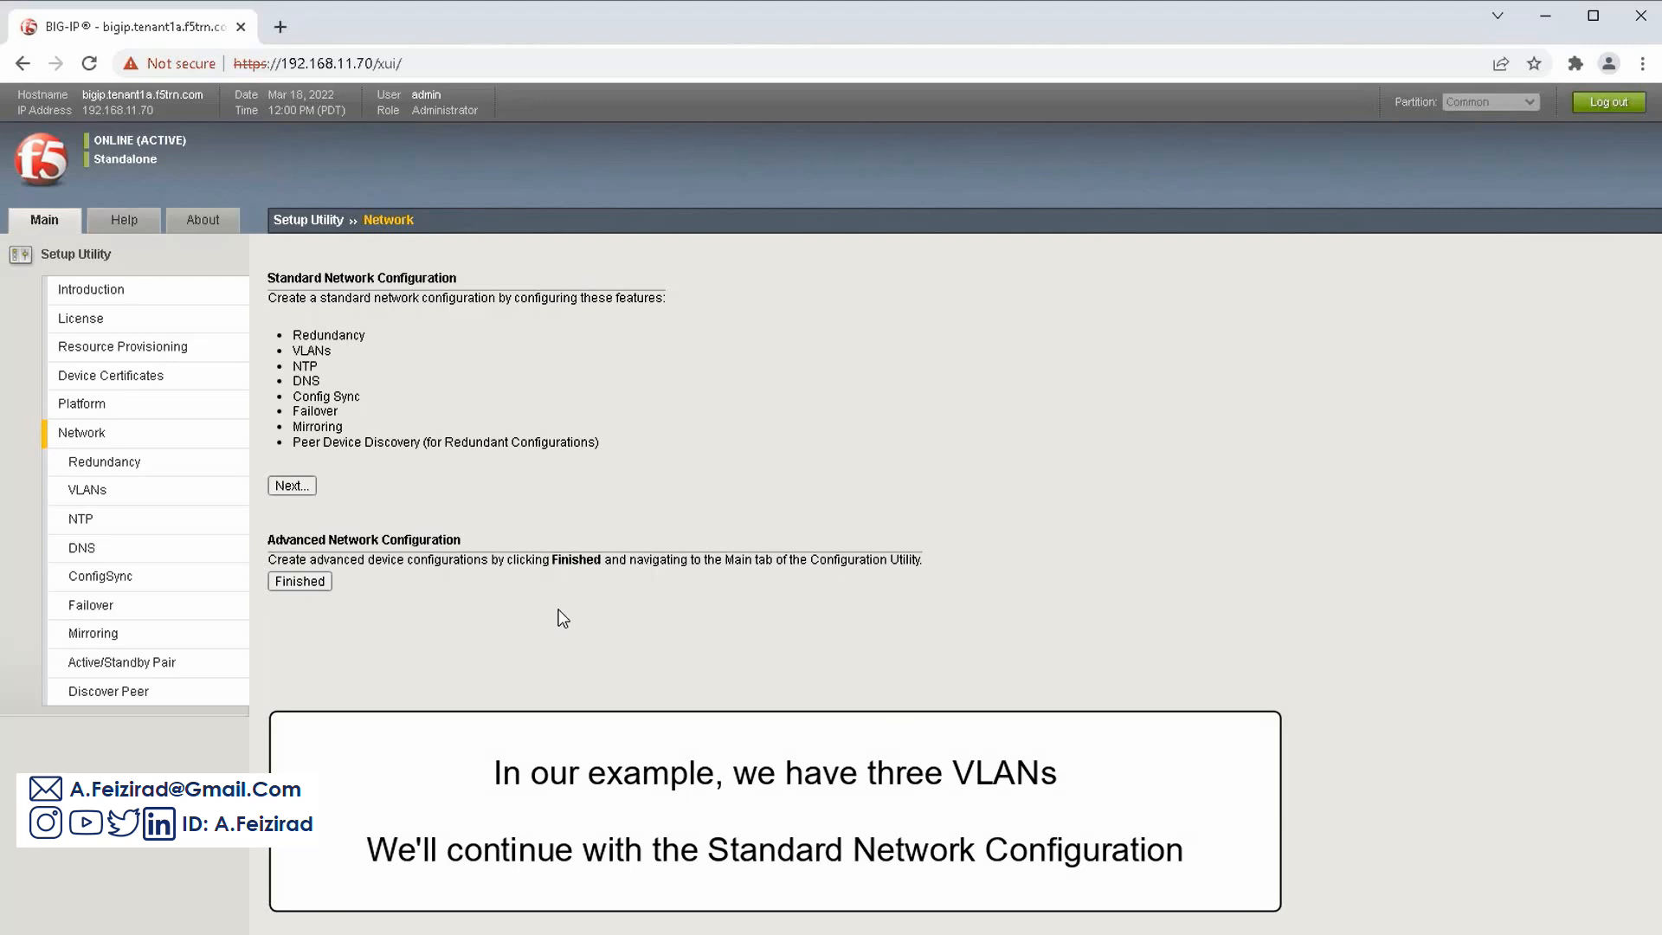
Start standard network configuration with default redundancy and pick vlan-582 as the internal VLAN
{"action": "left_click", "coordinate": [306, 487]}
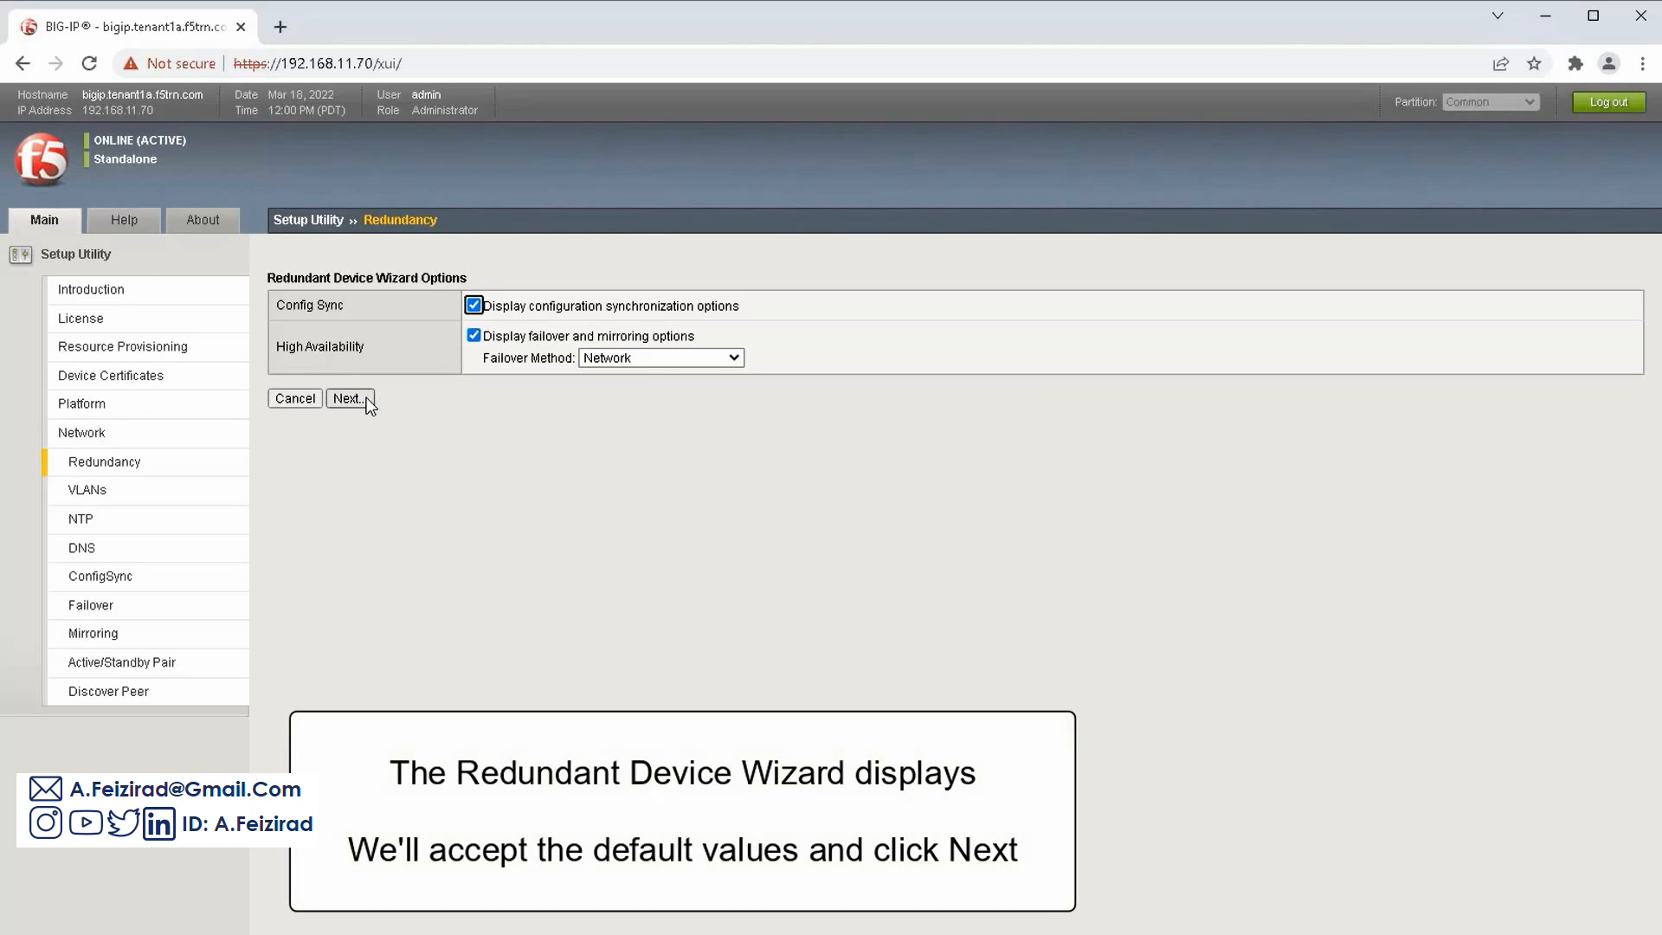
{"action": "left_click", "coordinate": [365, 399]}
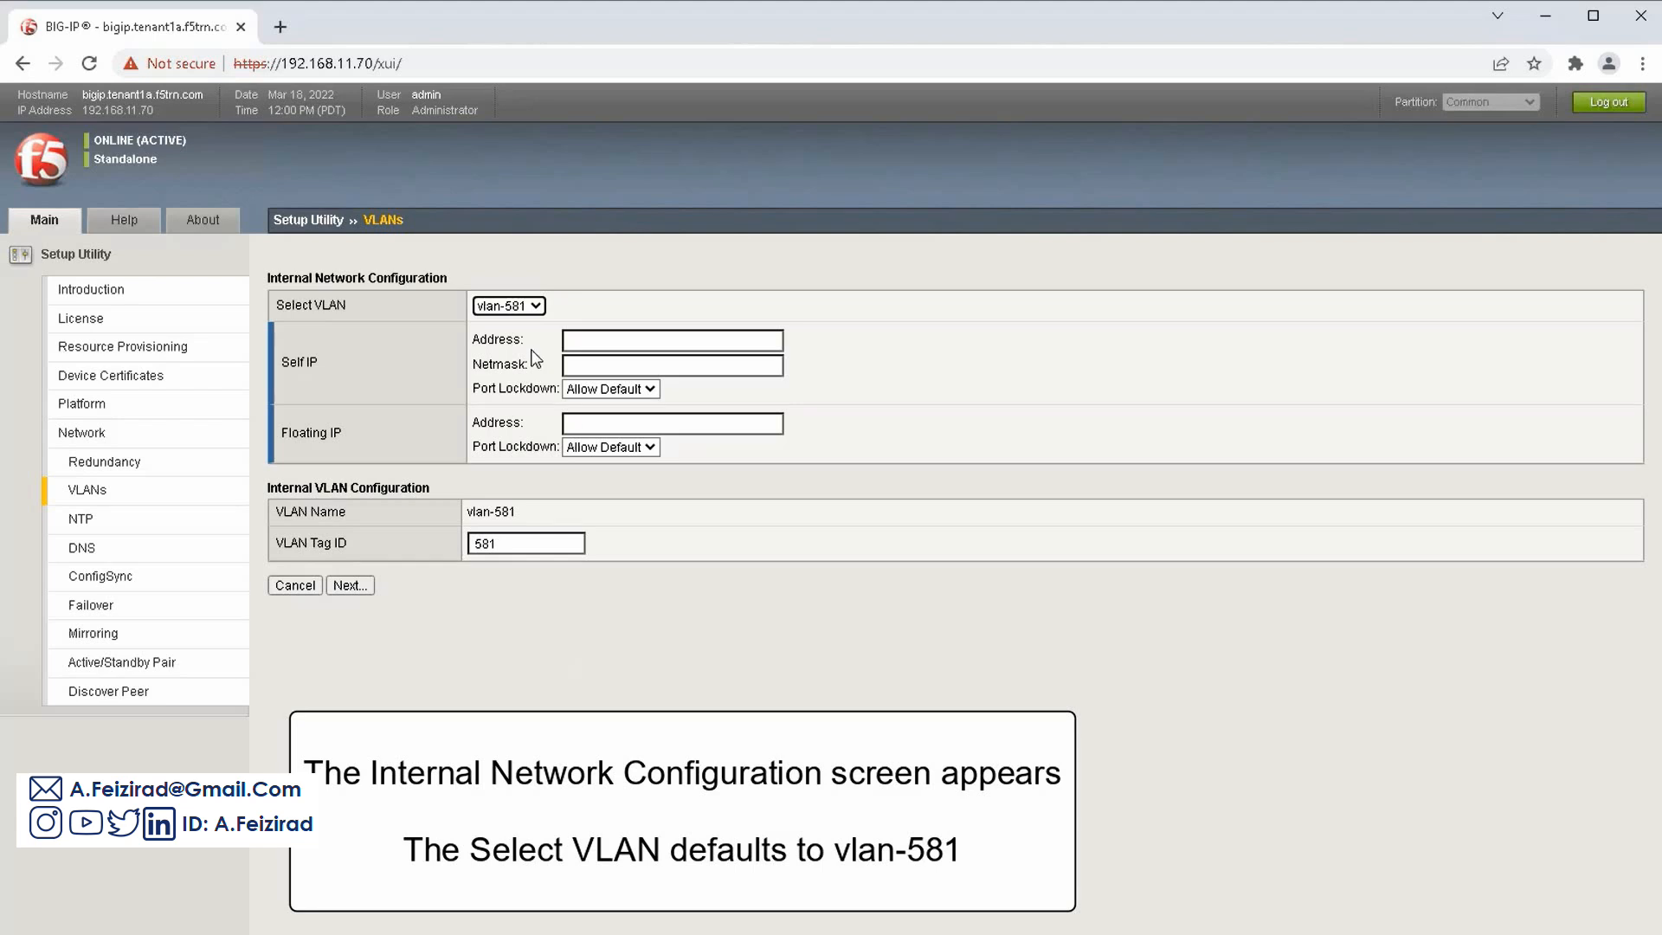
{"action": "left_click", "coordinate": [535, 305]}
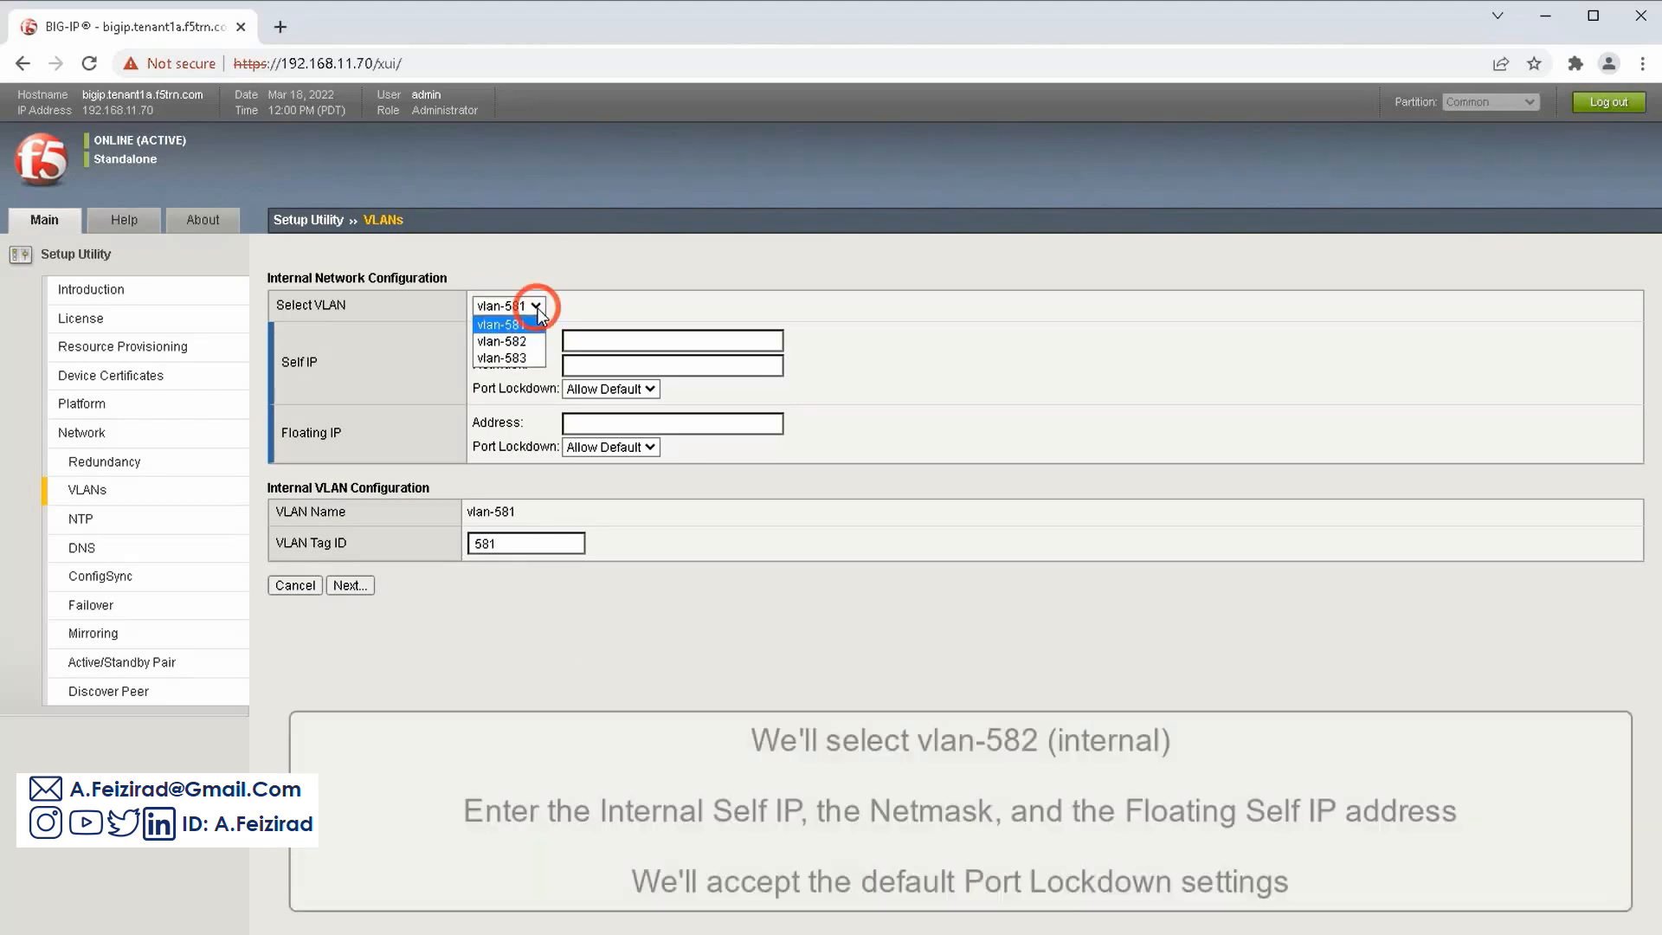
{"action": "left_click", "coordinate": [533, 341]}
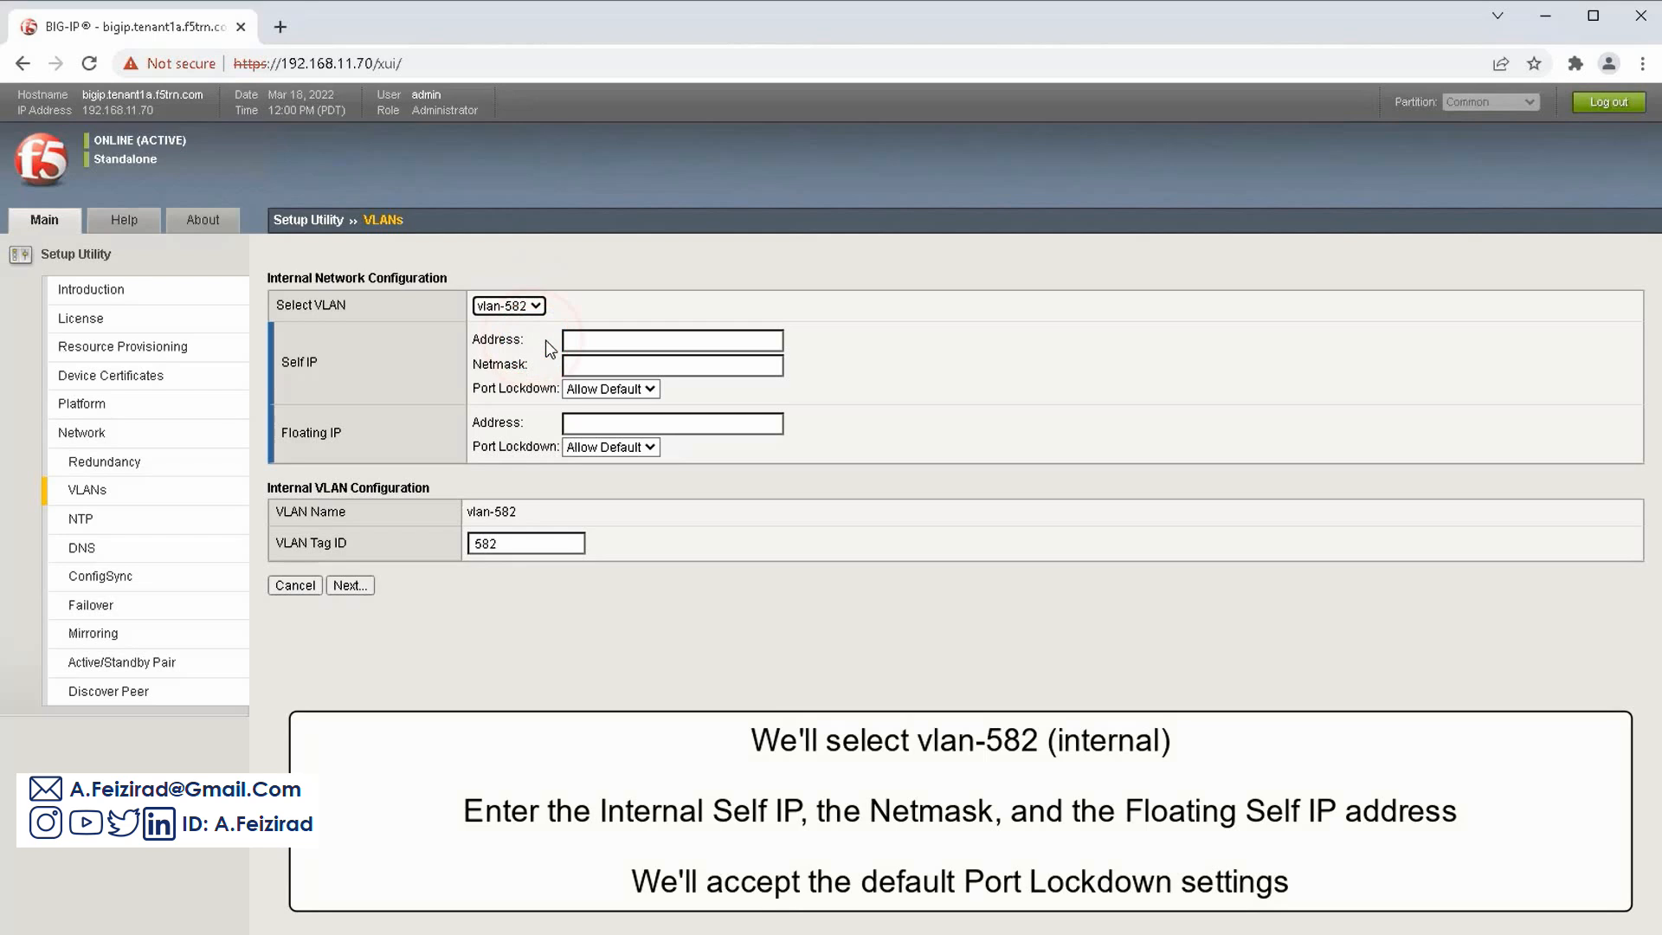
Give the internal network self IP 172.16.11.31/255.255.0.0 and floating IP 172.16.11.33
{"action": "left_click", "coordinate": [573, 340]}
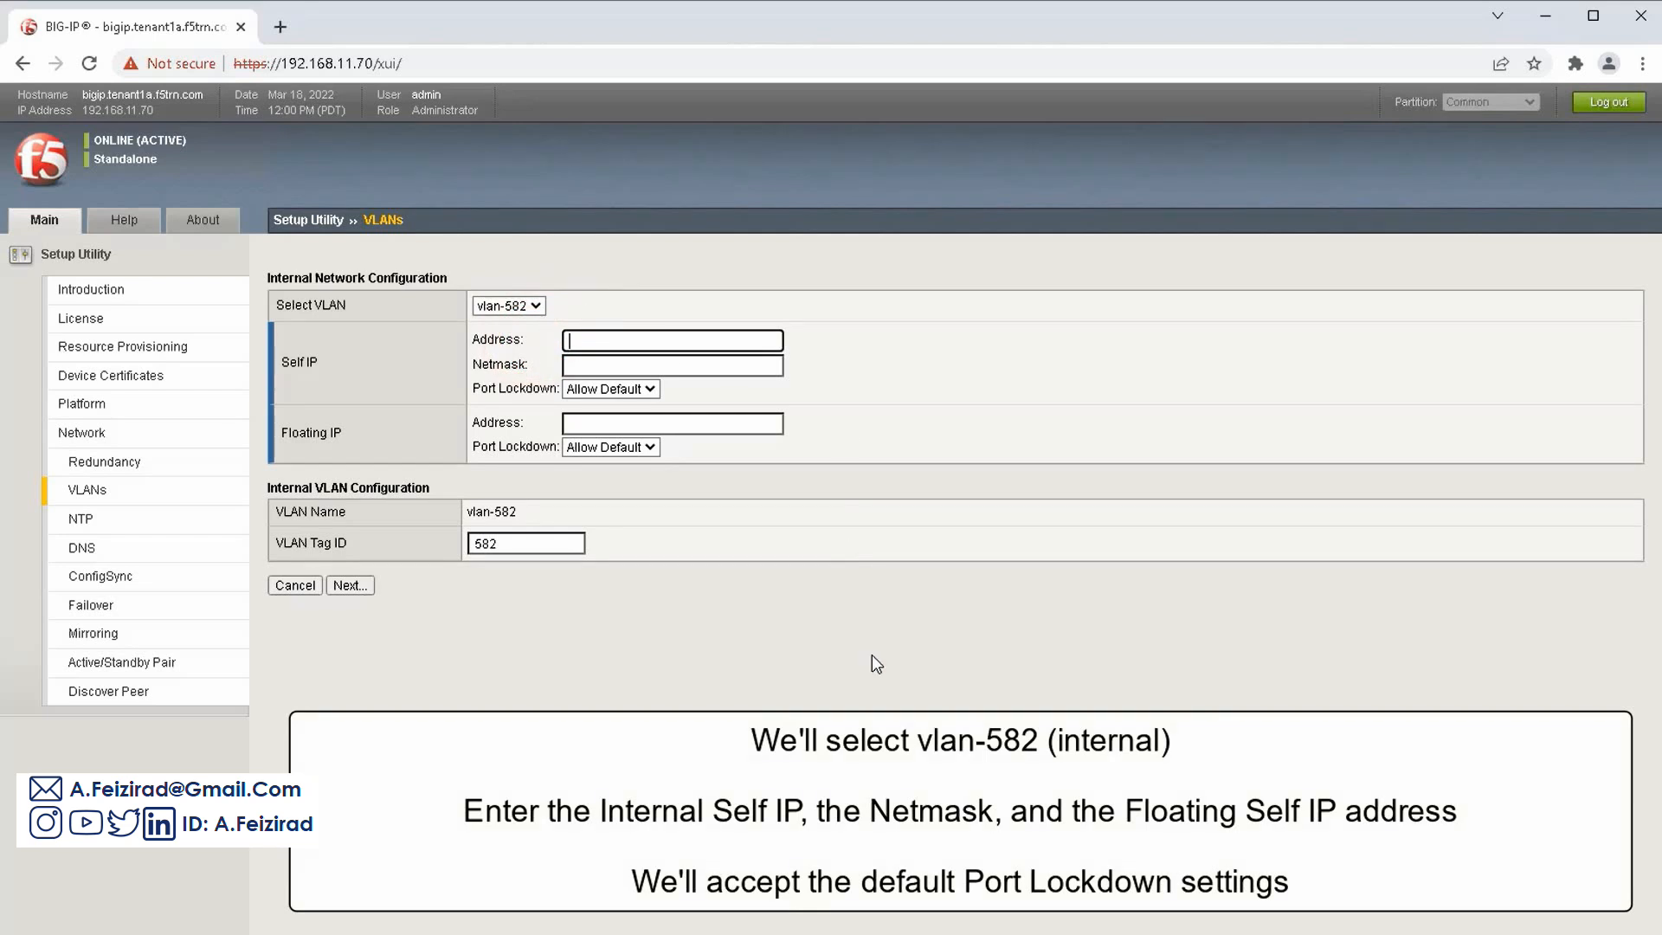
{"action": "type", "text": "172.16.11.3"}
{"action": "type", "text": "33"}
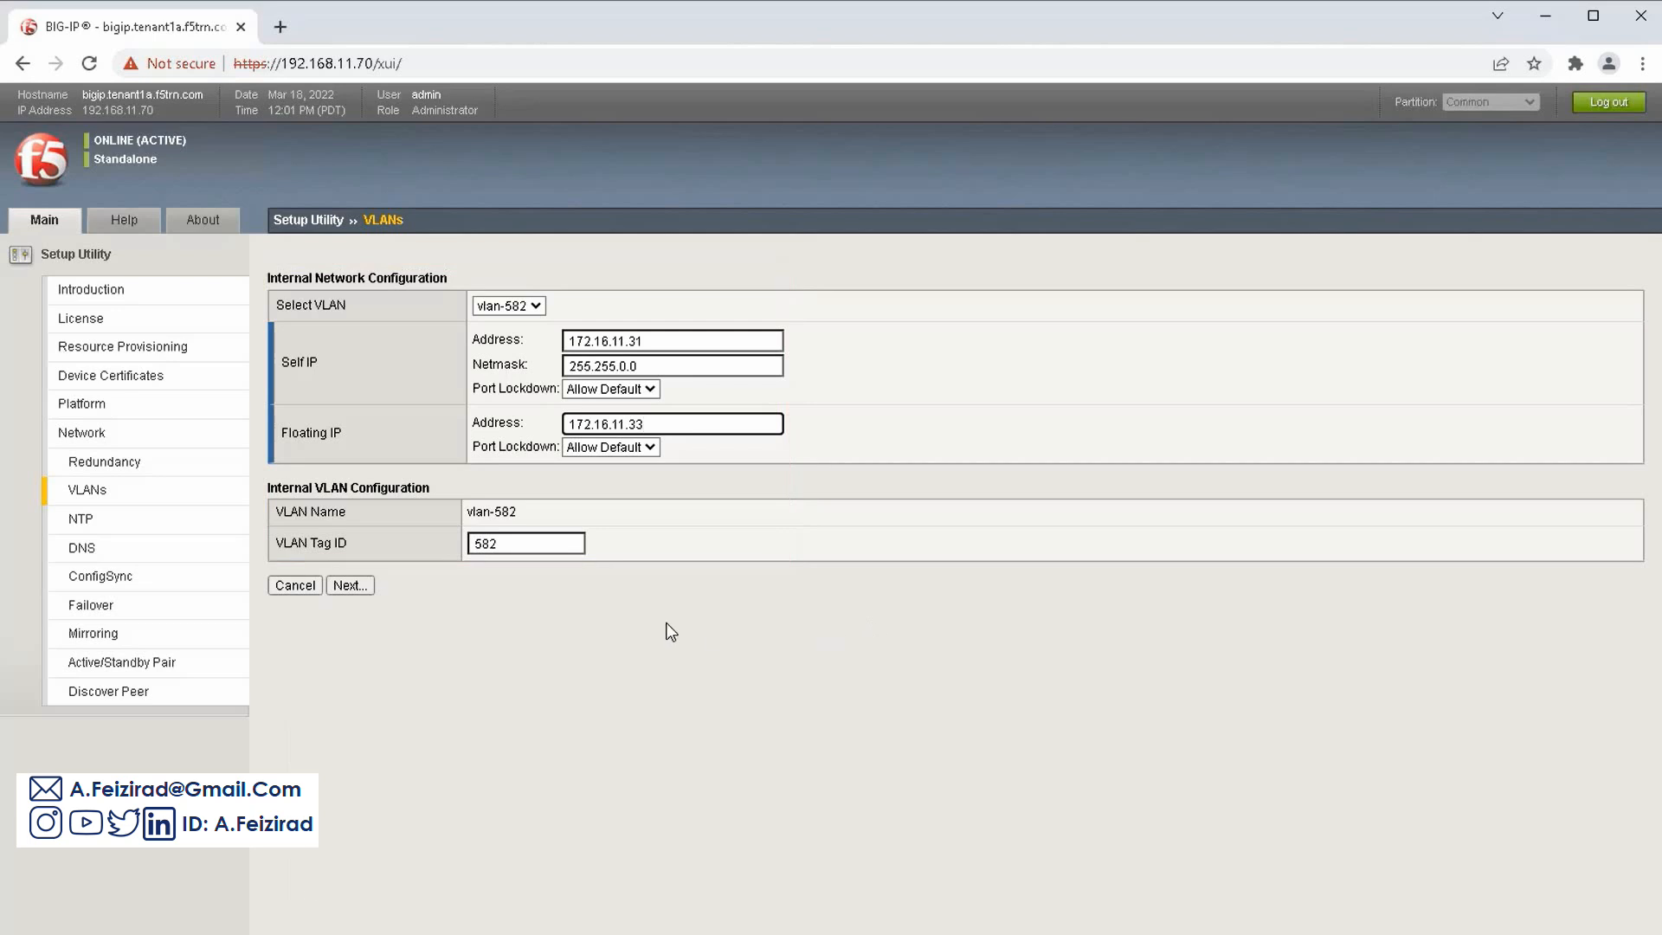
{"action": "left_click", "coordinate": [359, 584]}
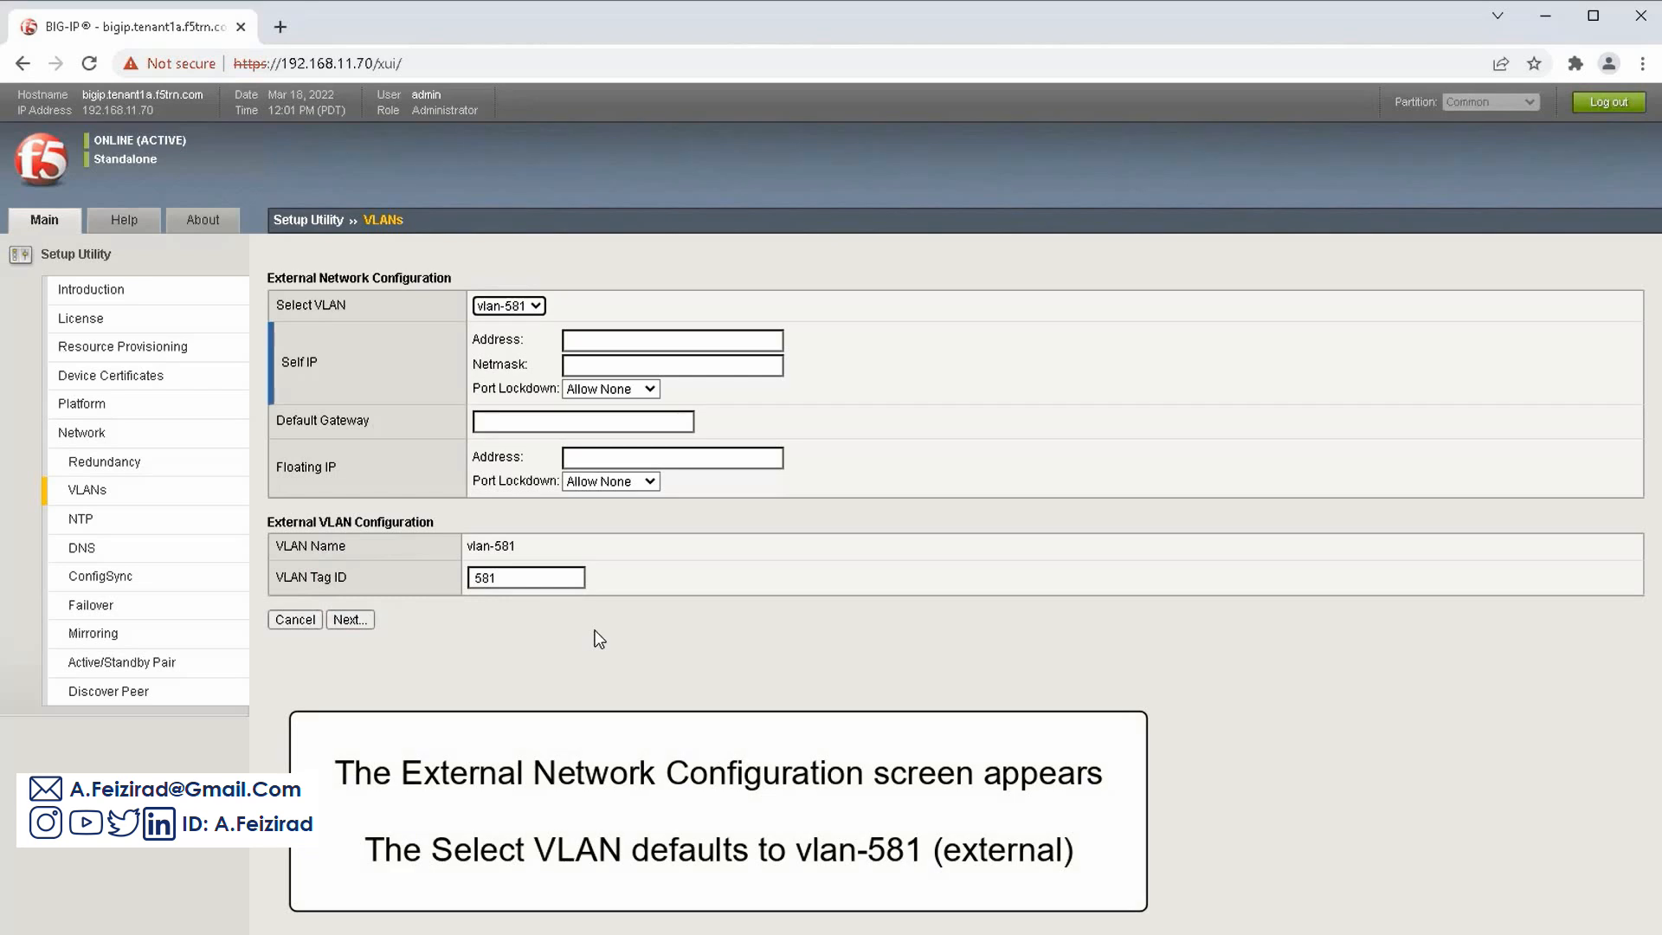
Give external vlan-581 self IP 10.10.11.31, netmask 255.255.0.0 and floating IP 10.10.11.33
{"action": "left_click", "coordinate": [594, 337]}
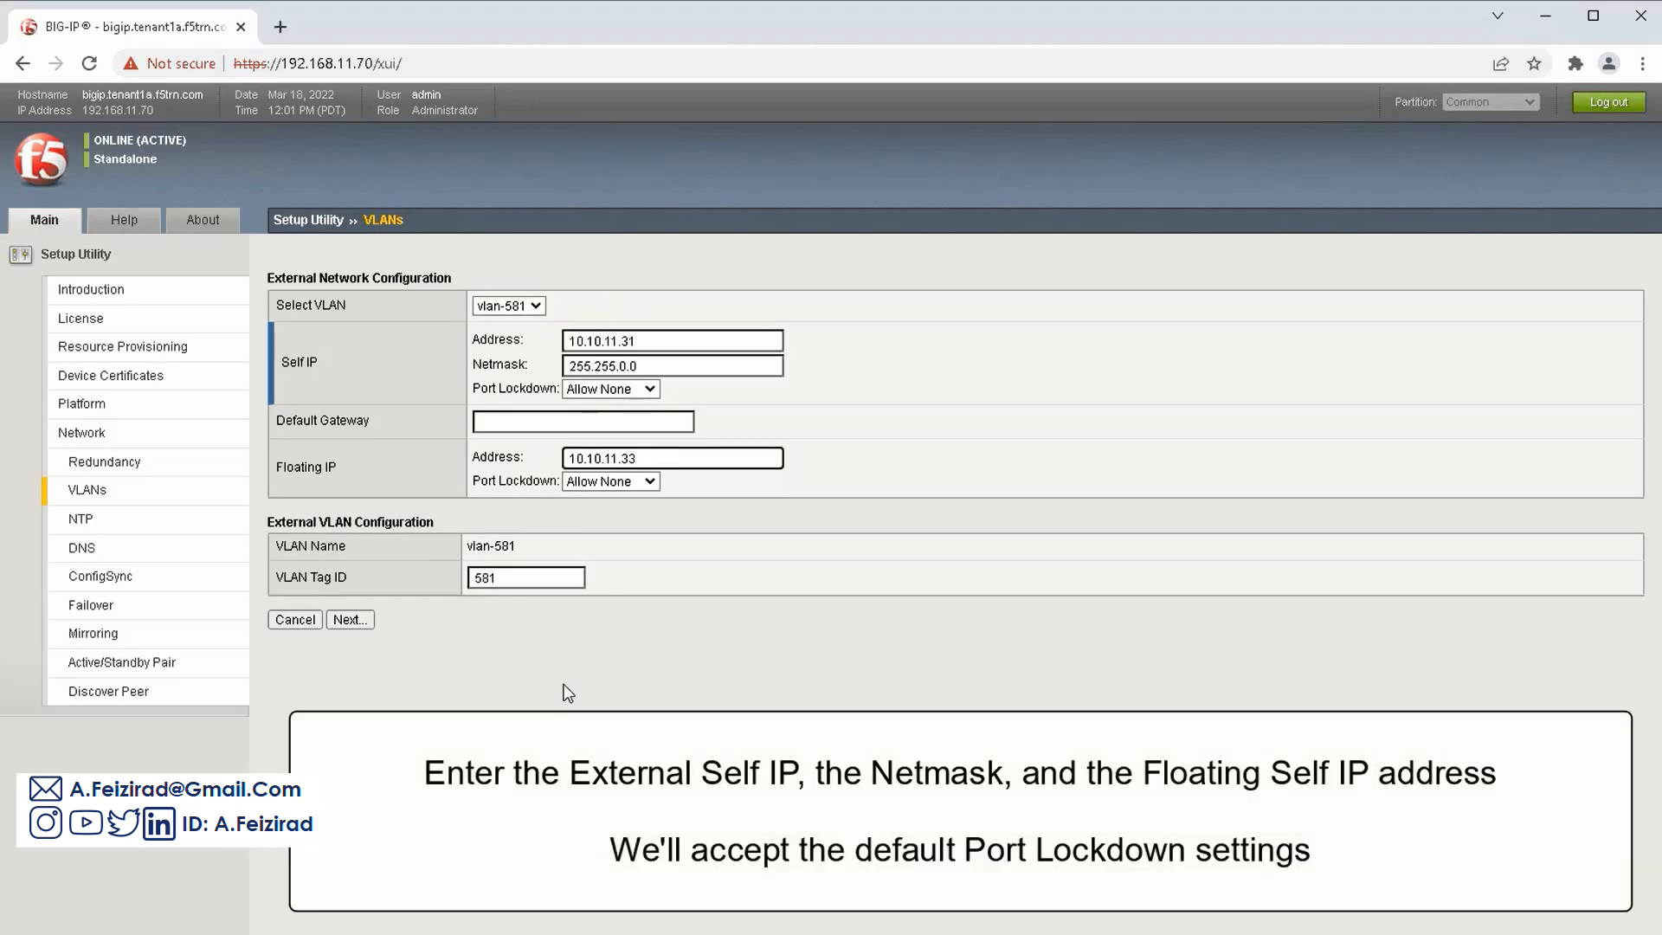
{"action": "left_click", "coordinate": [426, 632]}
{"action": "left_click", "coordinate": [367, 620]}
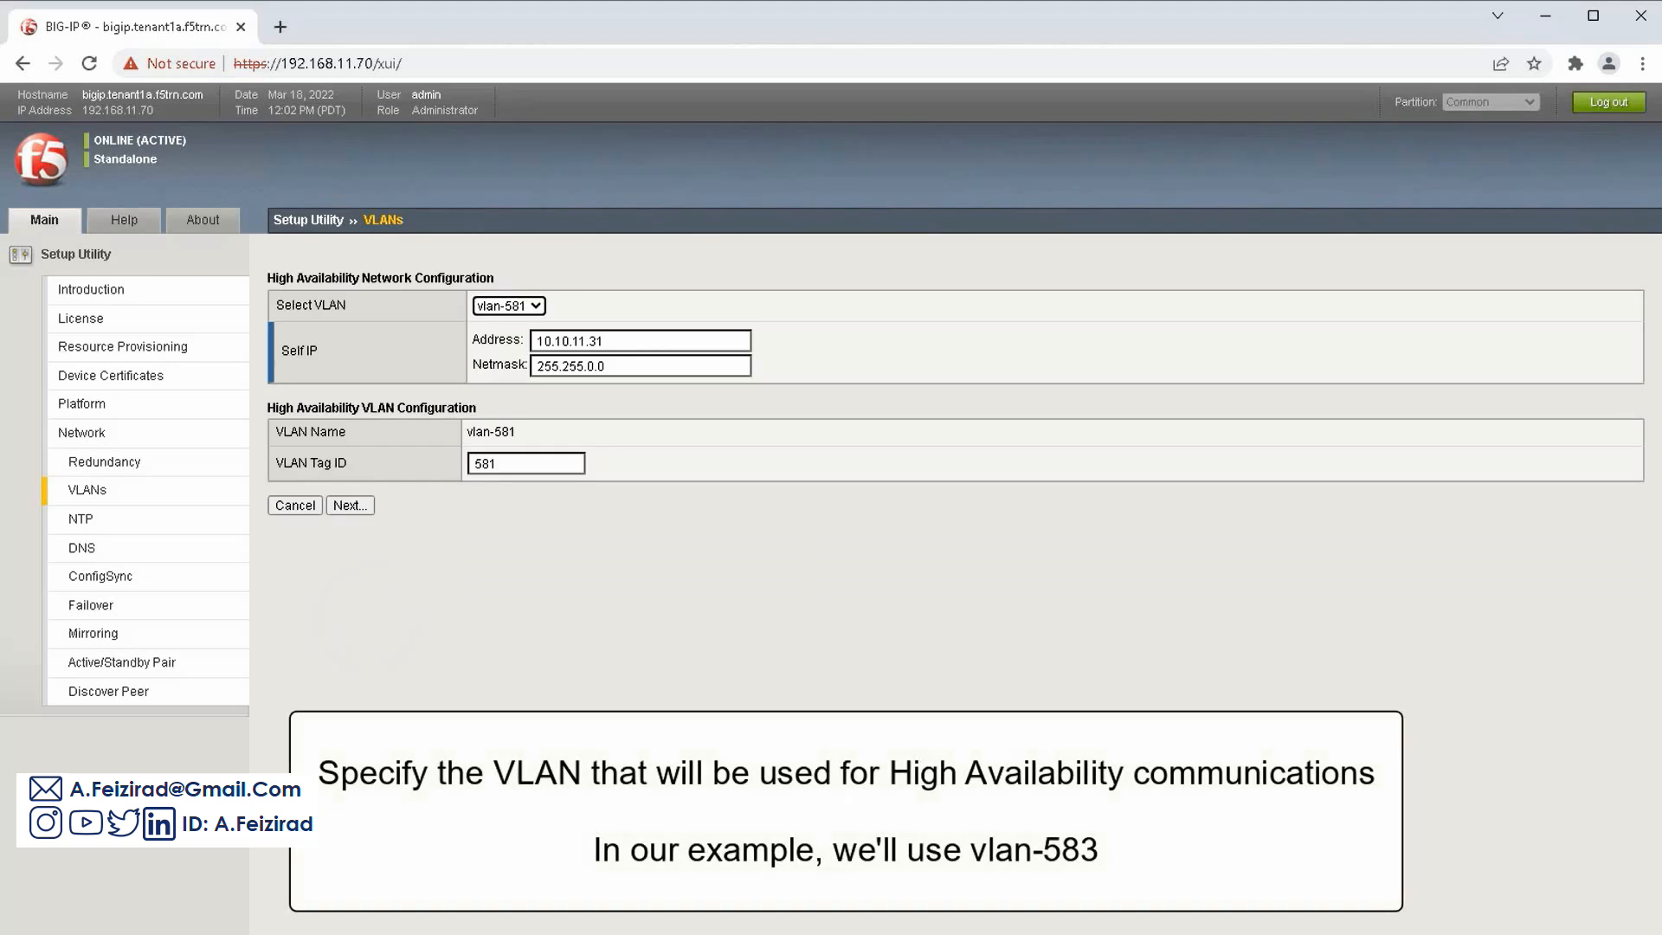
Assign vlan-583 as the high availability VLAN with self IP 172.30.11.31/255.255.0.0
{"action": "left_click", "coordinate": [532, 307]}
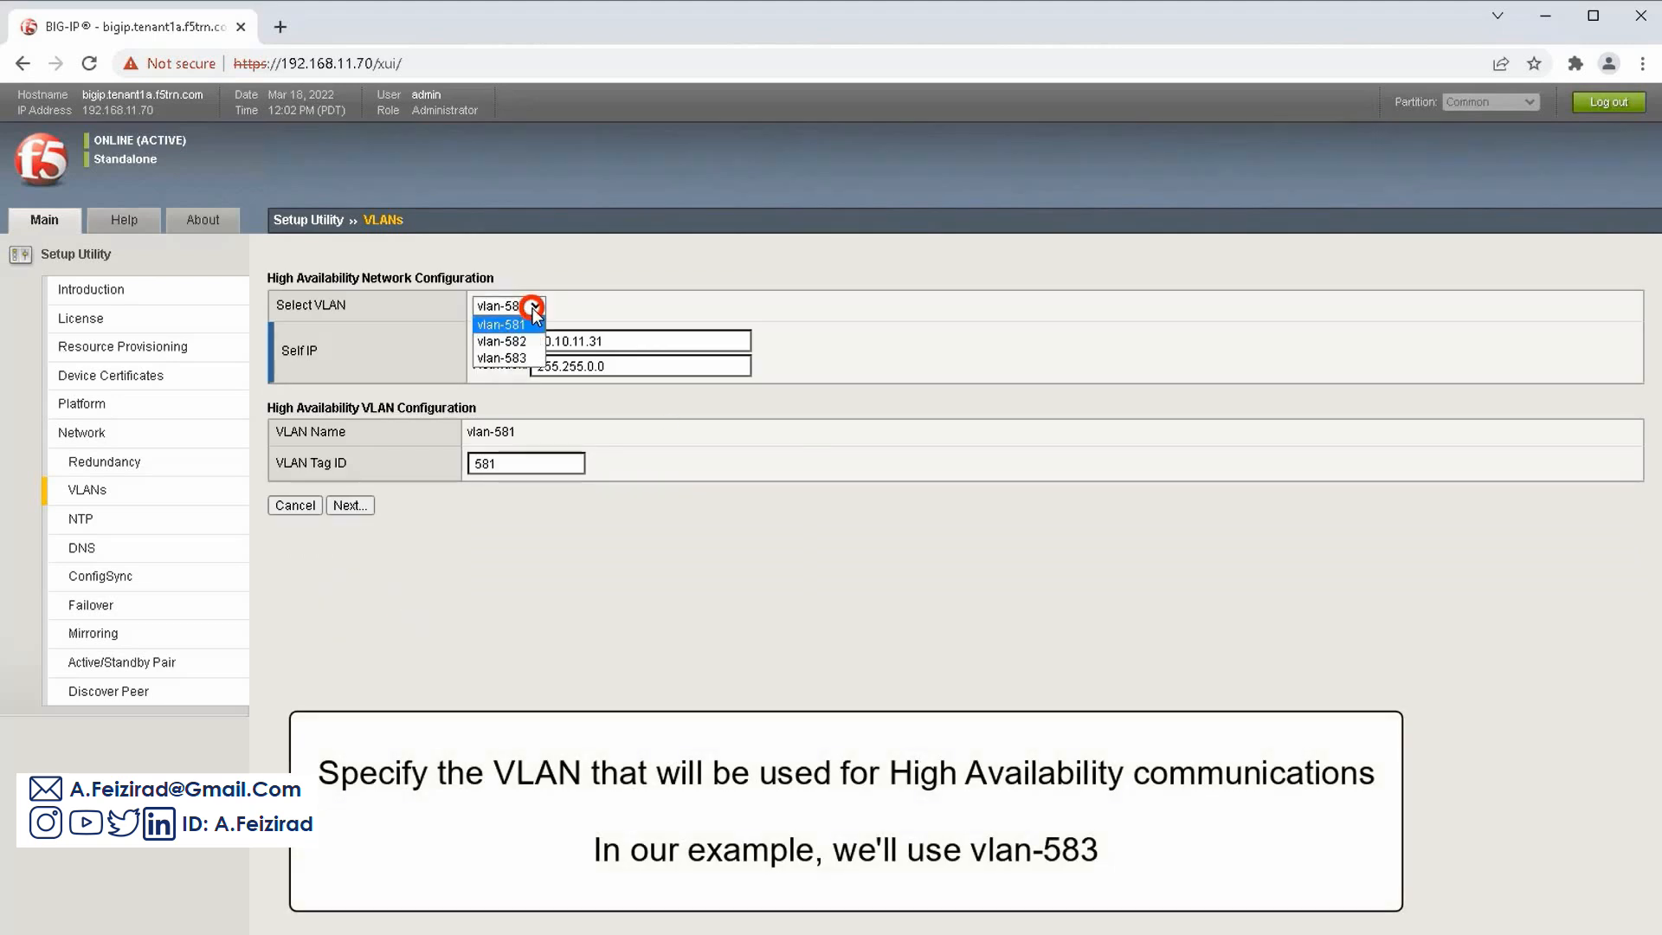
{"action": "left_click", "coordinate": [502, 358]}
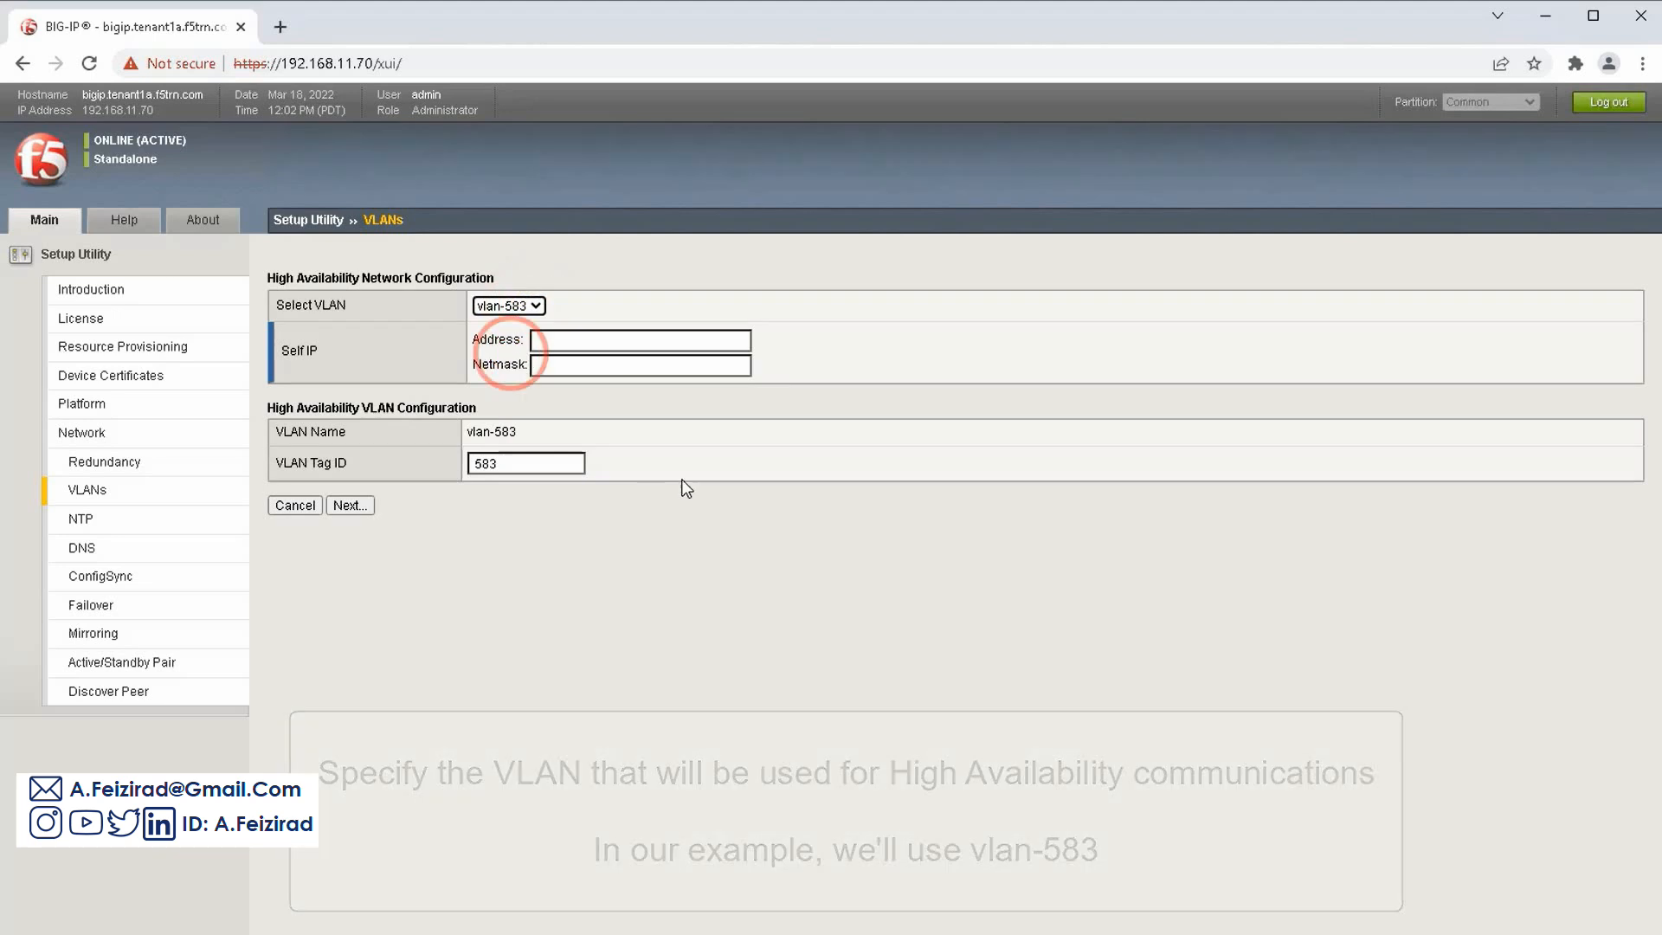
{"action": "left_click", "coordinate": [634, 343]}
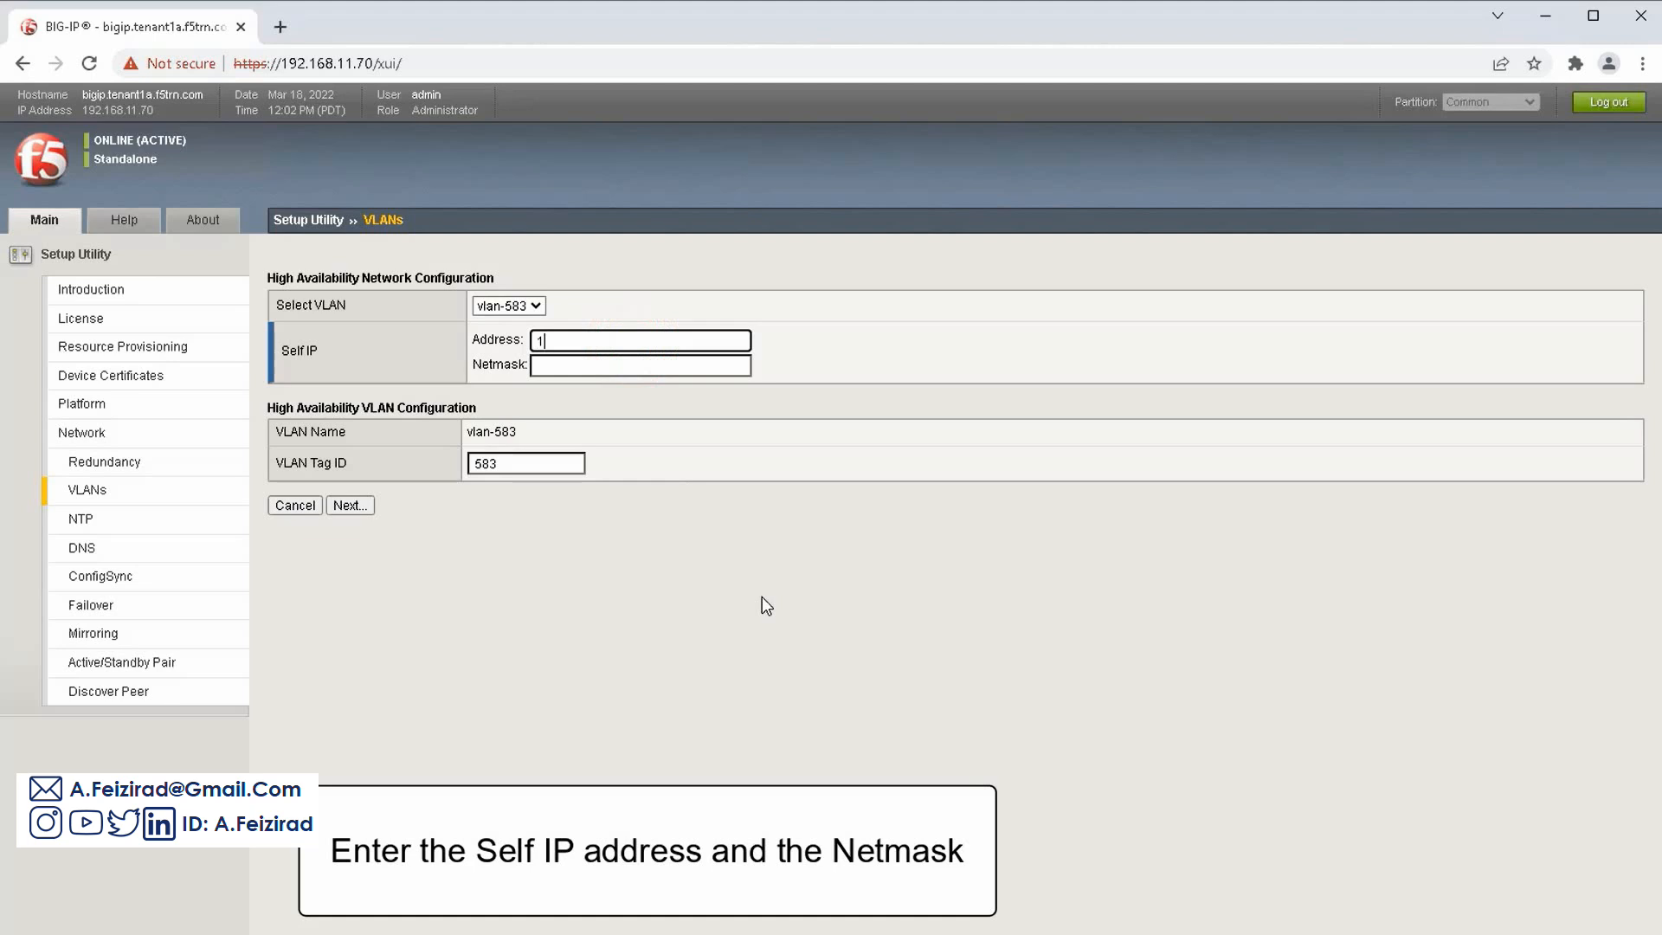
{"action": "type", "text": "172.30.11.31"}
{"action": "key", "text": "Tab"}
{"action": "type", "text": "255.255.0.0"}
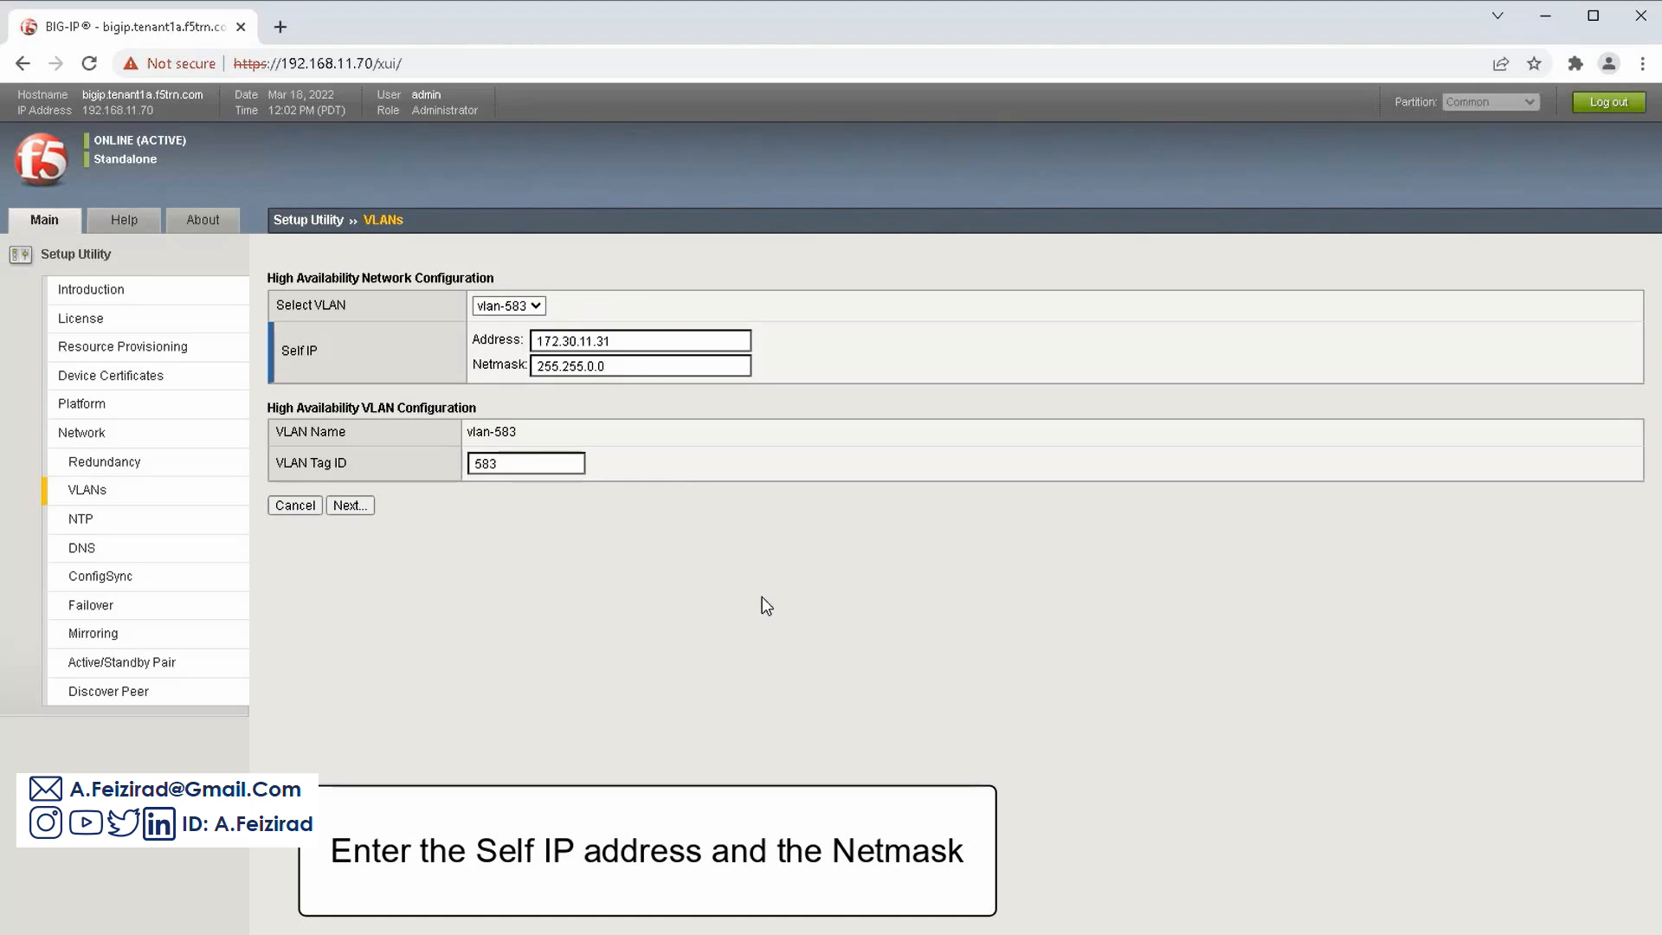
{"action": "left_click", "coordinate": [371, 506]}
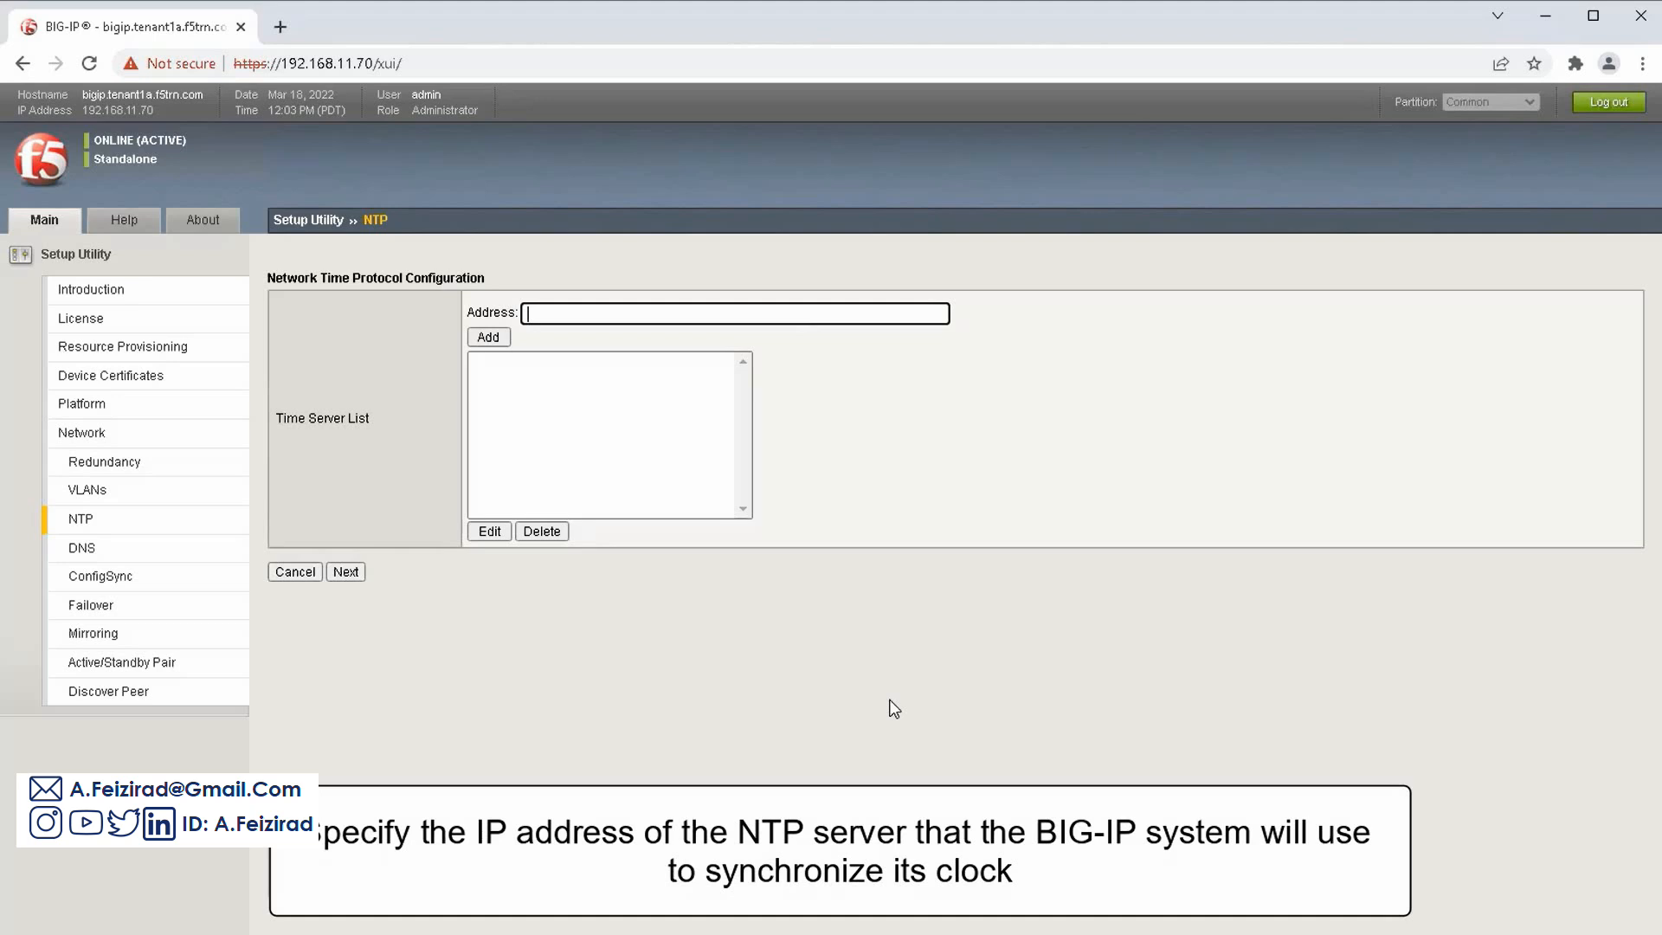
Add NTP server 172.16.20.1 to the Time Server List
{"action": "left_click", "coordinate": [545, 317]}
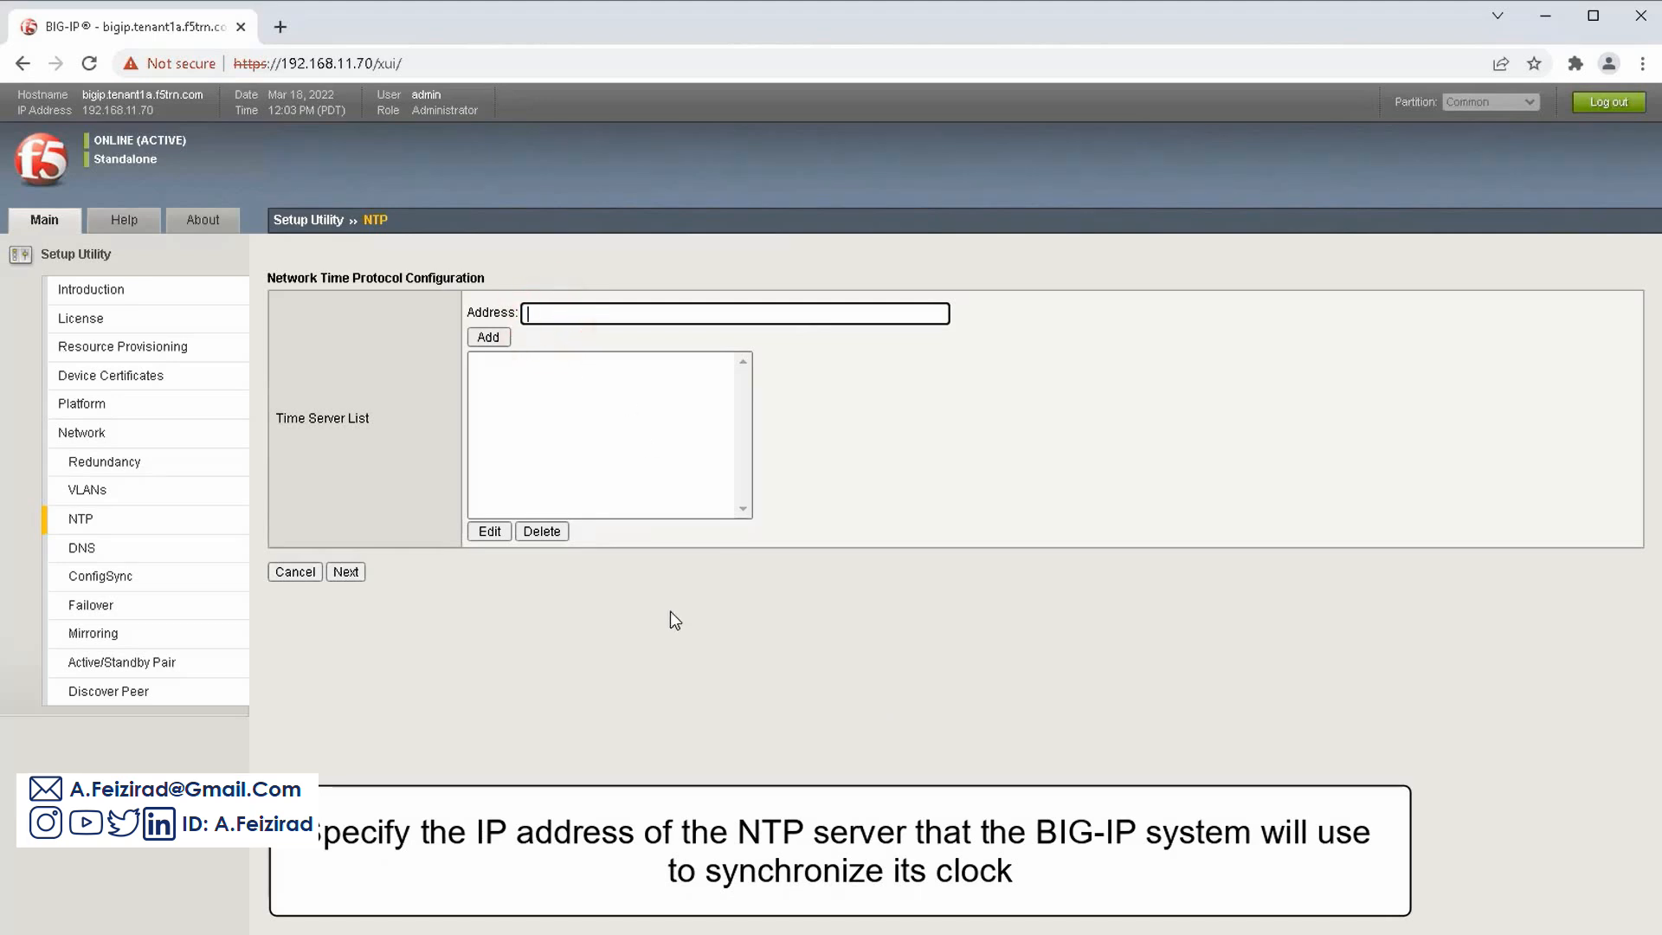
{"action": "type", "text": "172.16.20.1"}
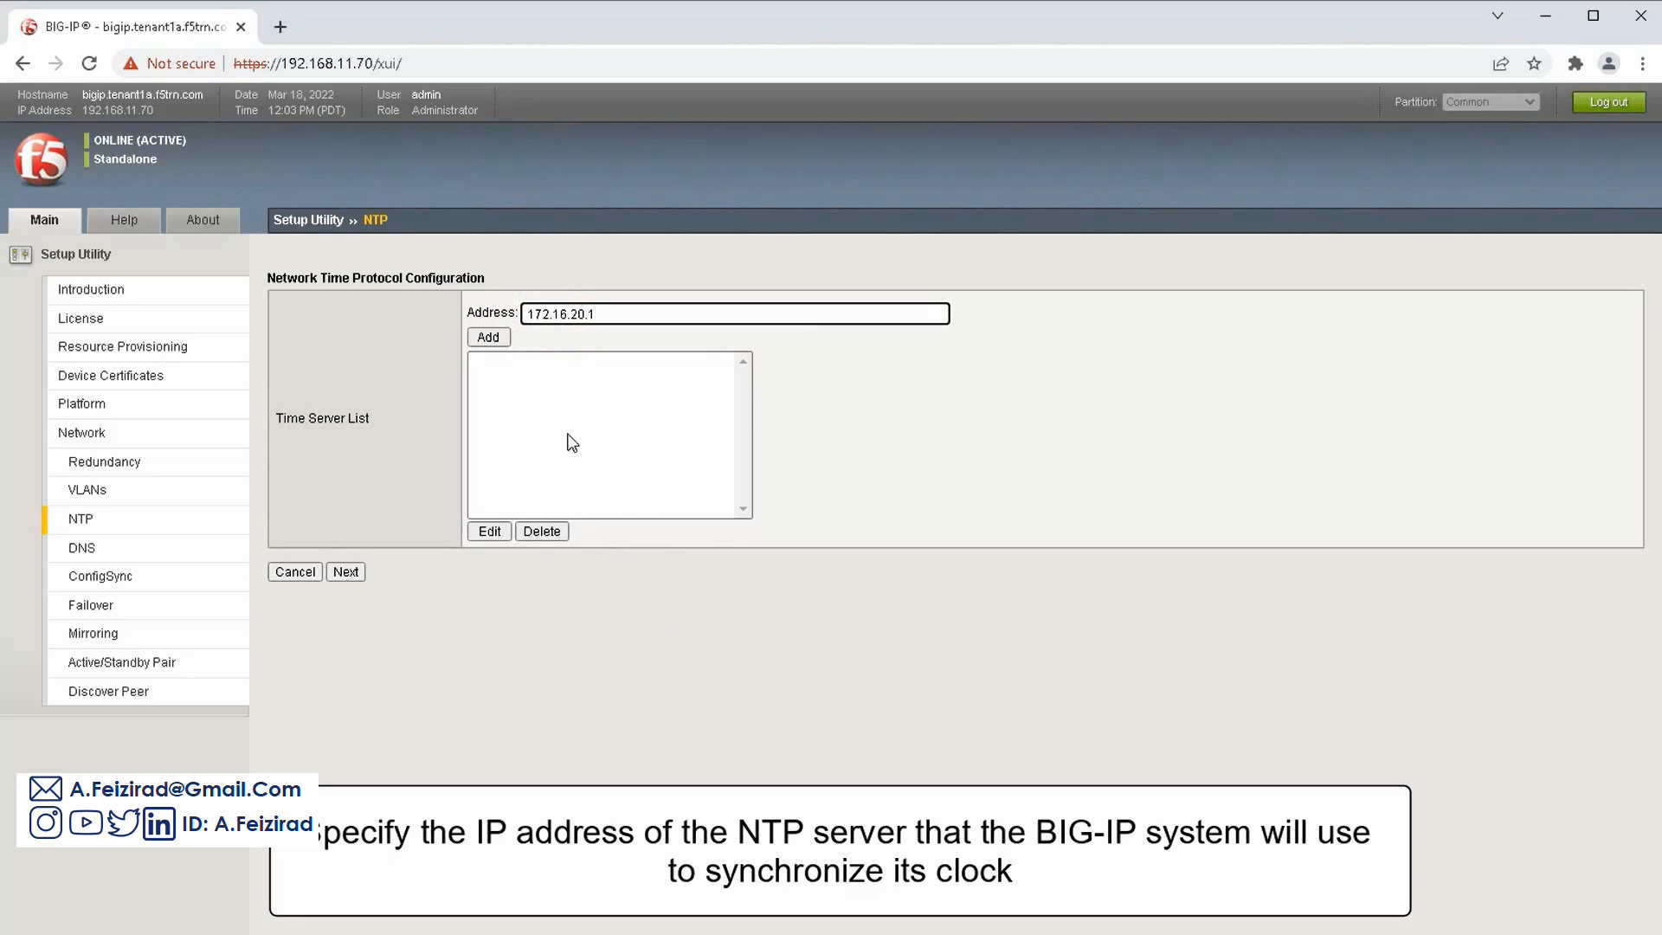
{"action": "left_click", "coordinate": [504, 339]}
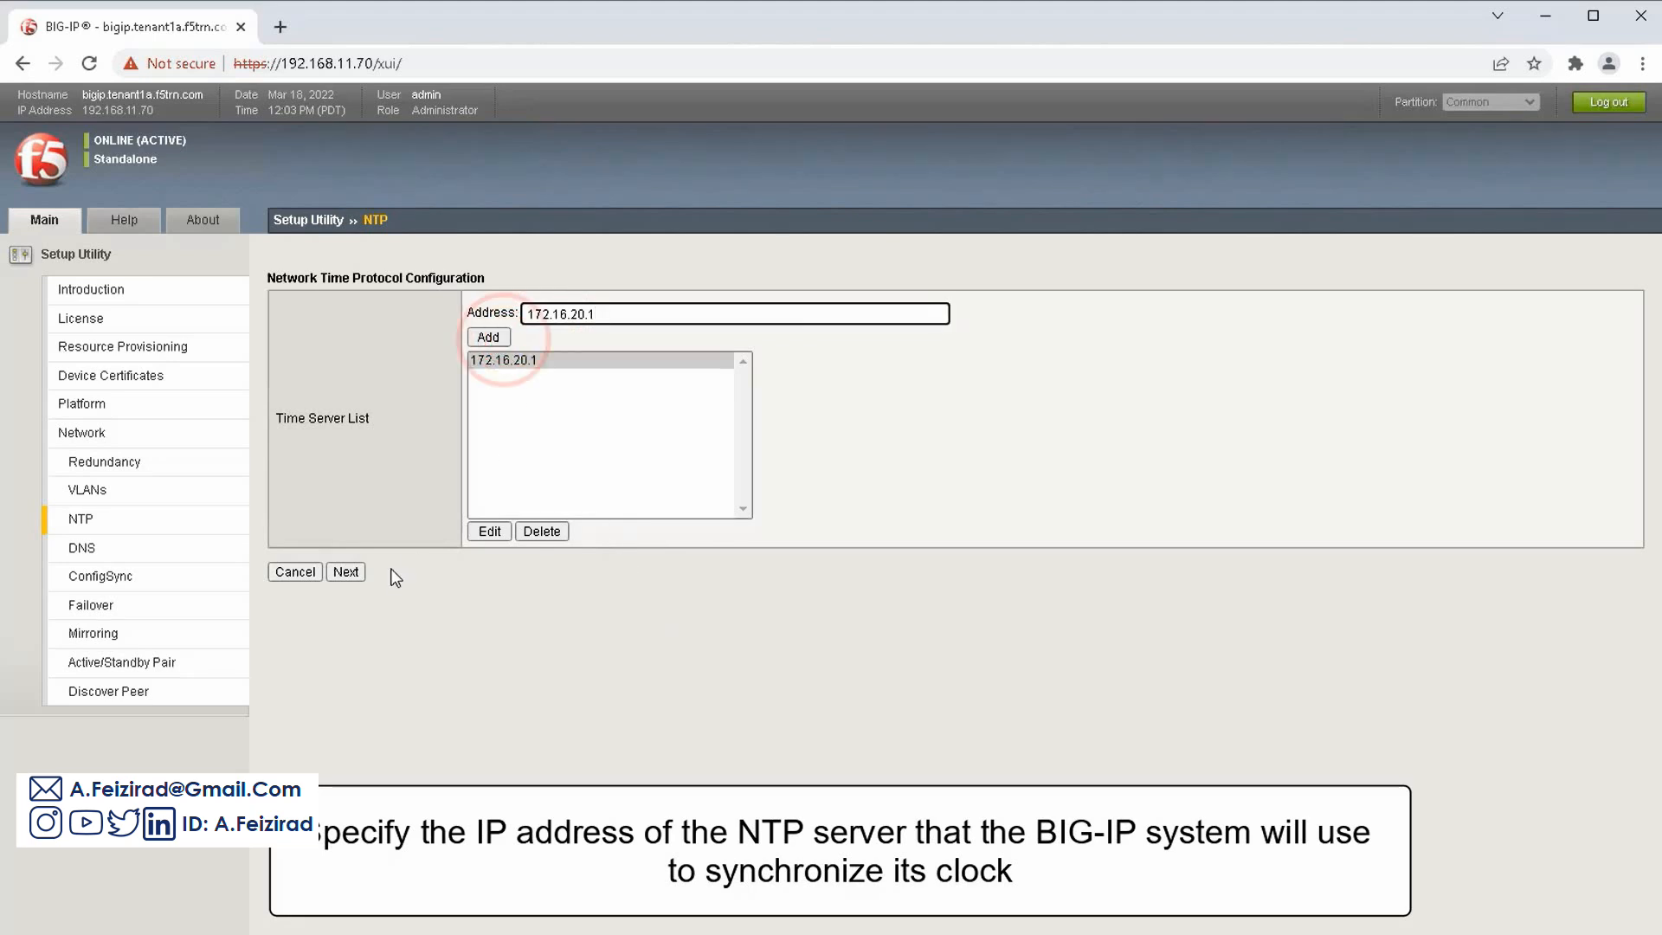
Add 10.10.1.201 and 10.10.1.202 to the DNS Lookup Server List and save the DNS settings
{"action": "left_click", "coordinate": [346, 572]}
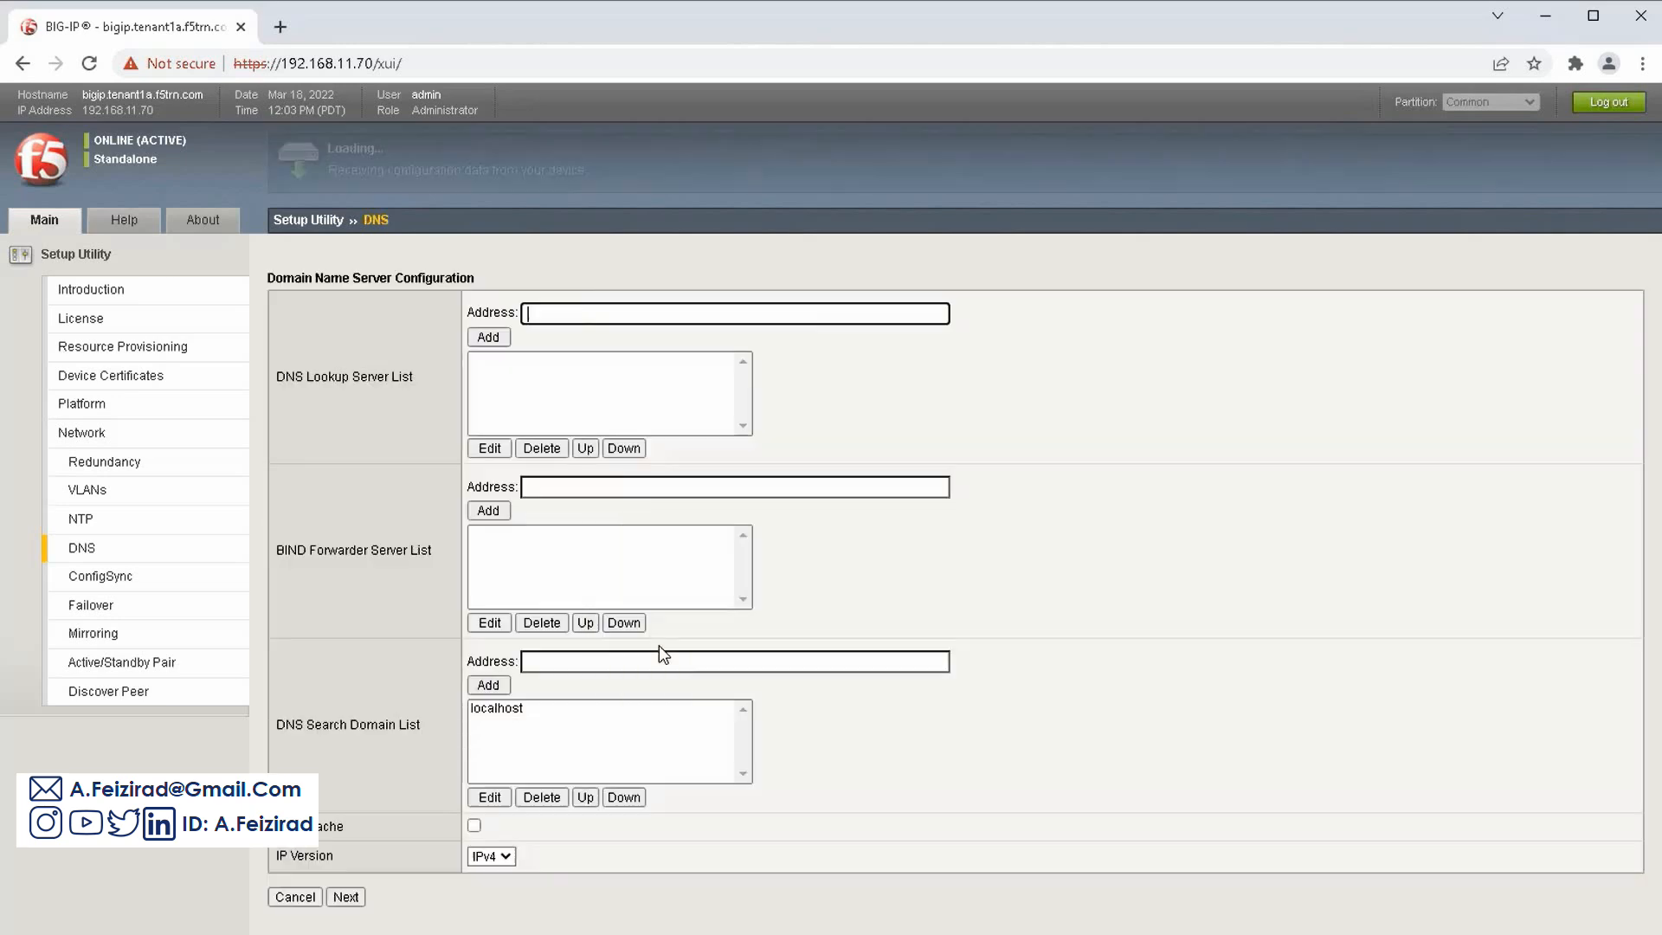
{"action": "left_click", "coordinate": [584, 317]}
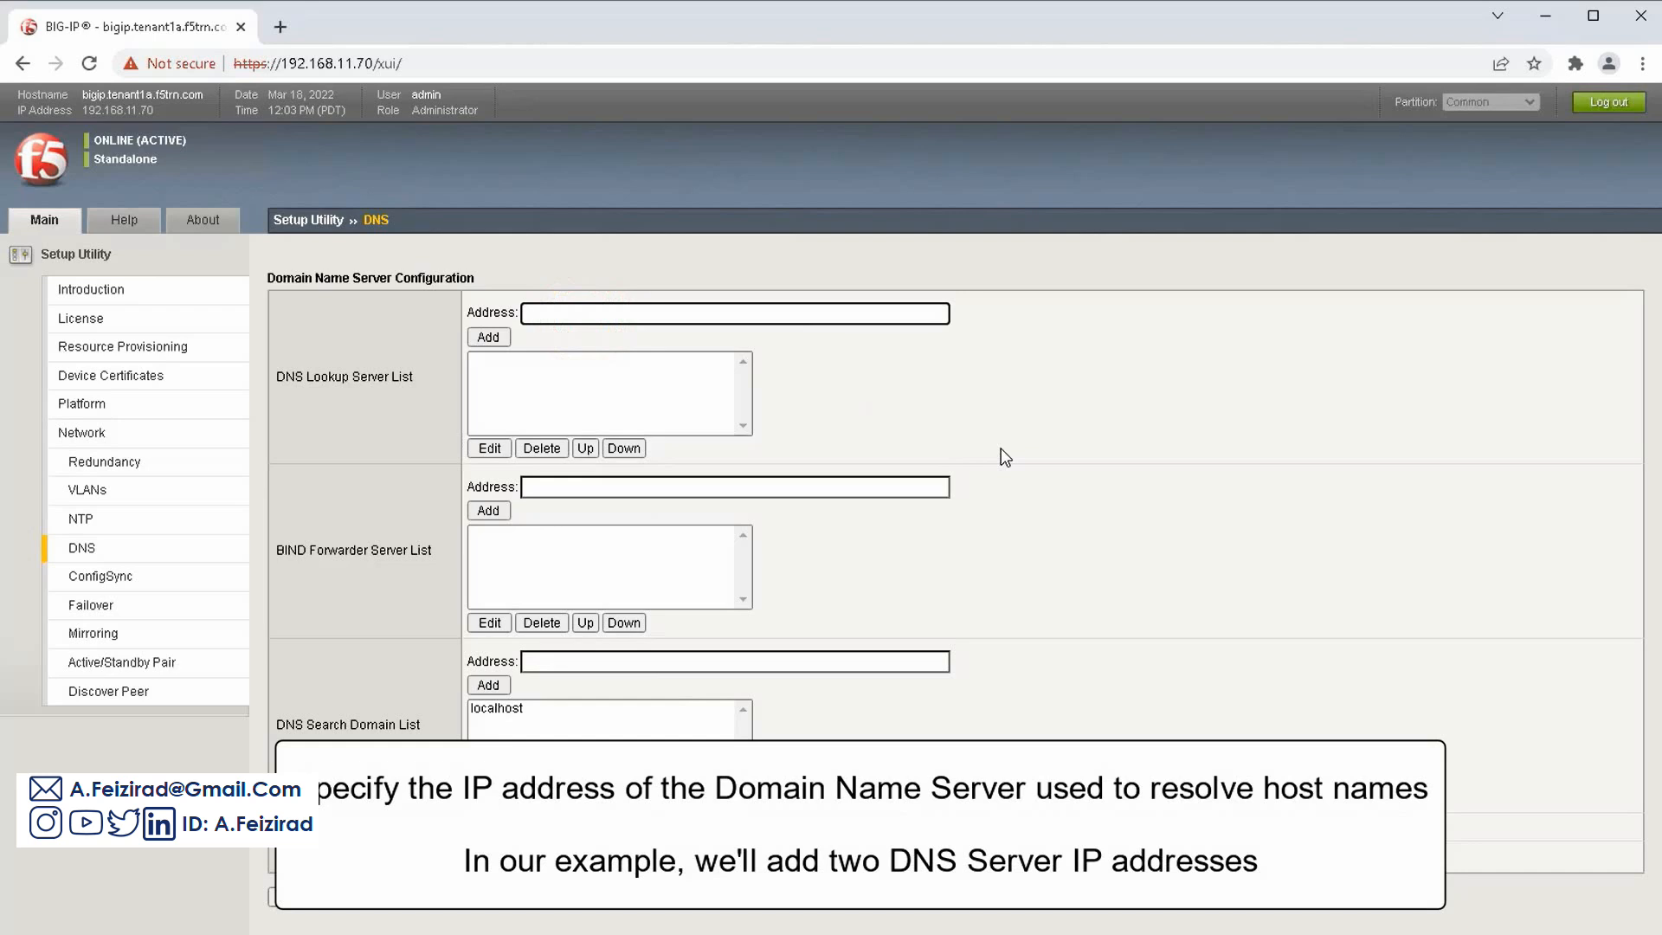
{"action": "type", "text": "10.10.1.201"}
{"action": "left_click", "coordinate": [502, 335]}
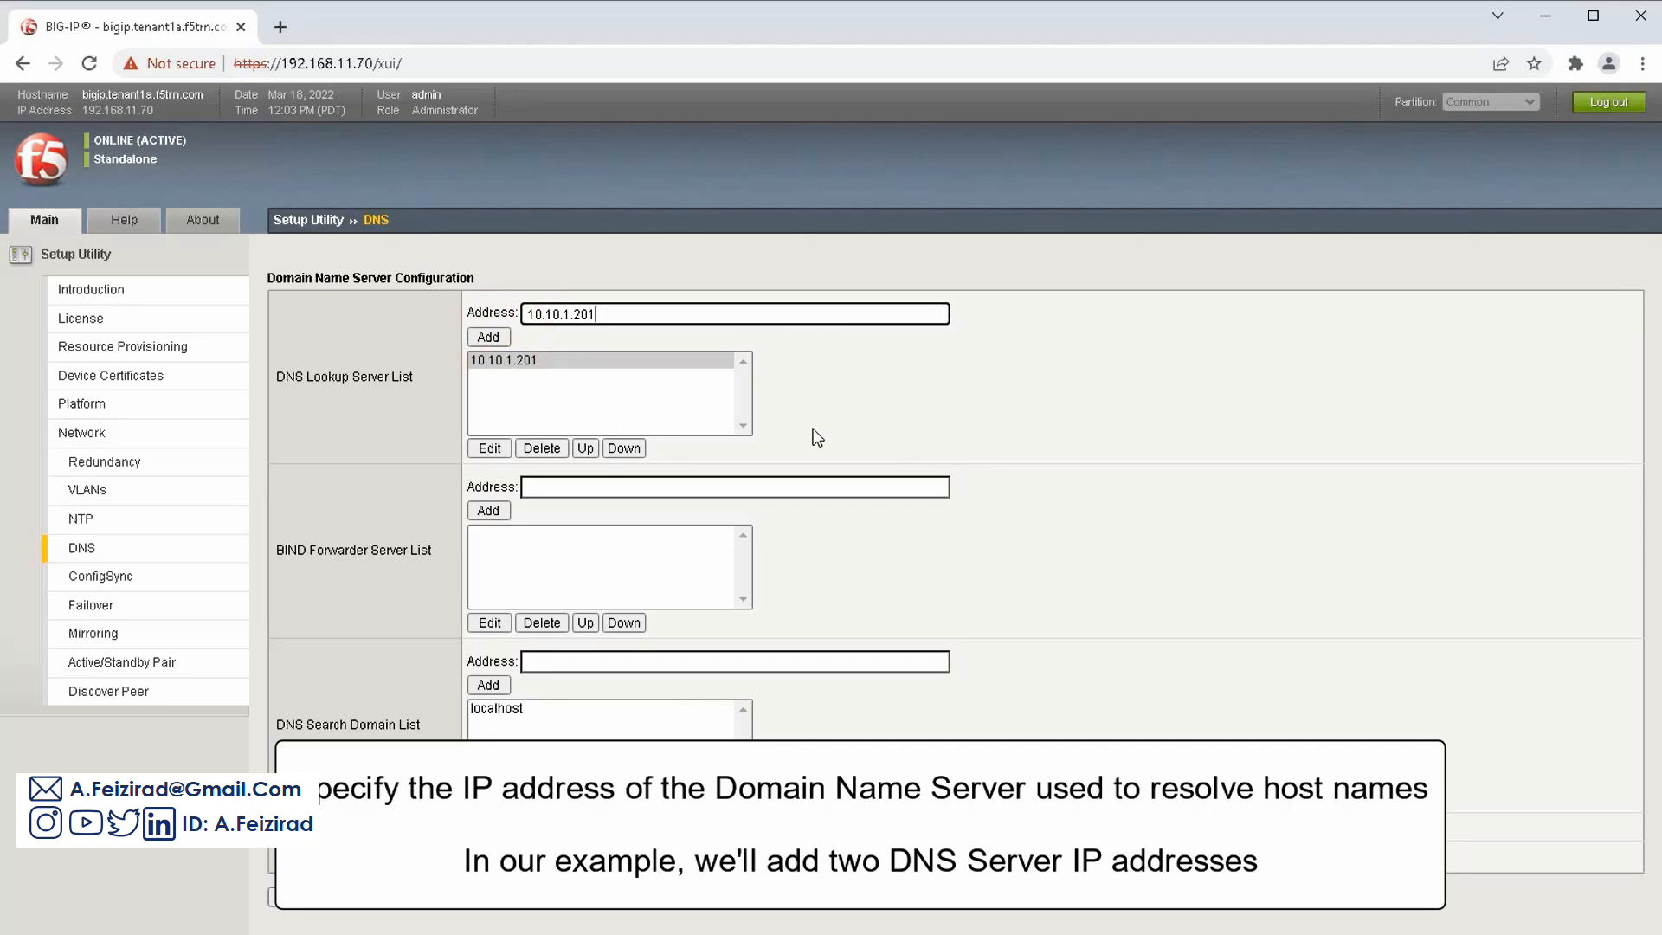
{"action": "type", "text": "2"}
{"action": "left_click", "coordinate": [502, 341]}
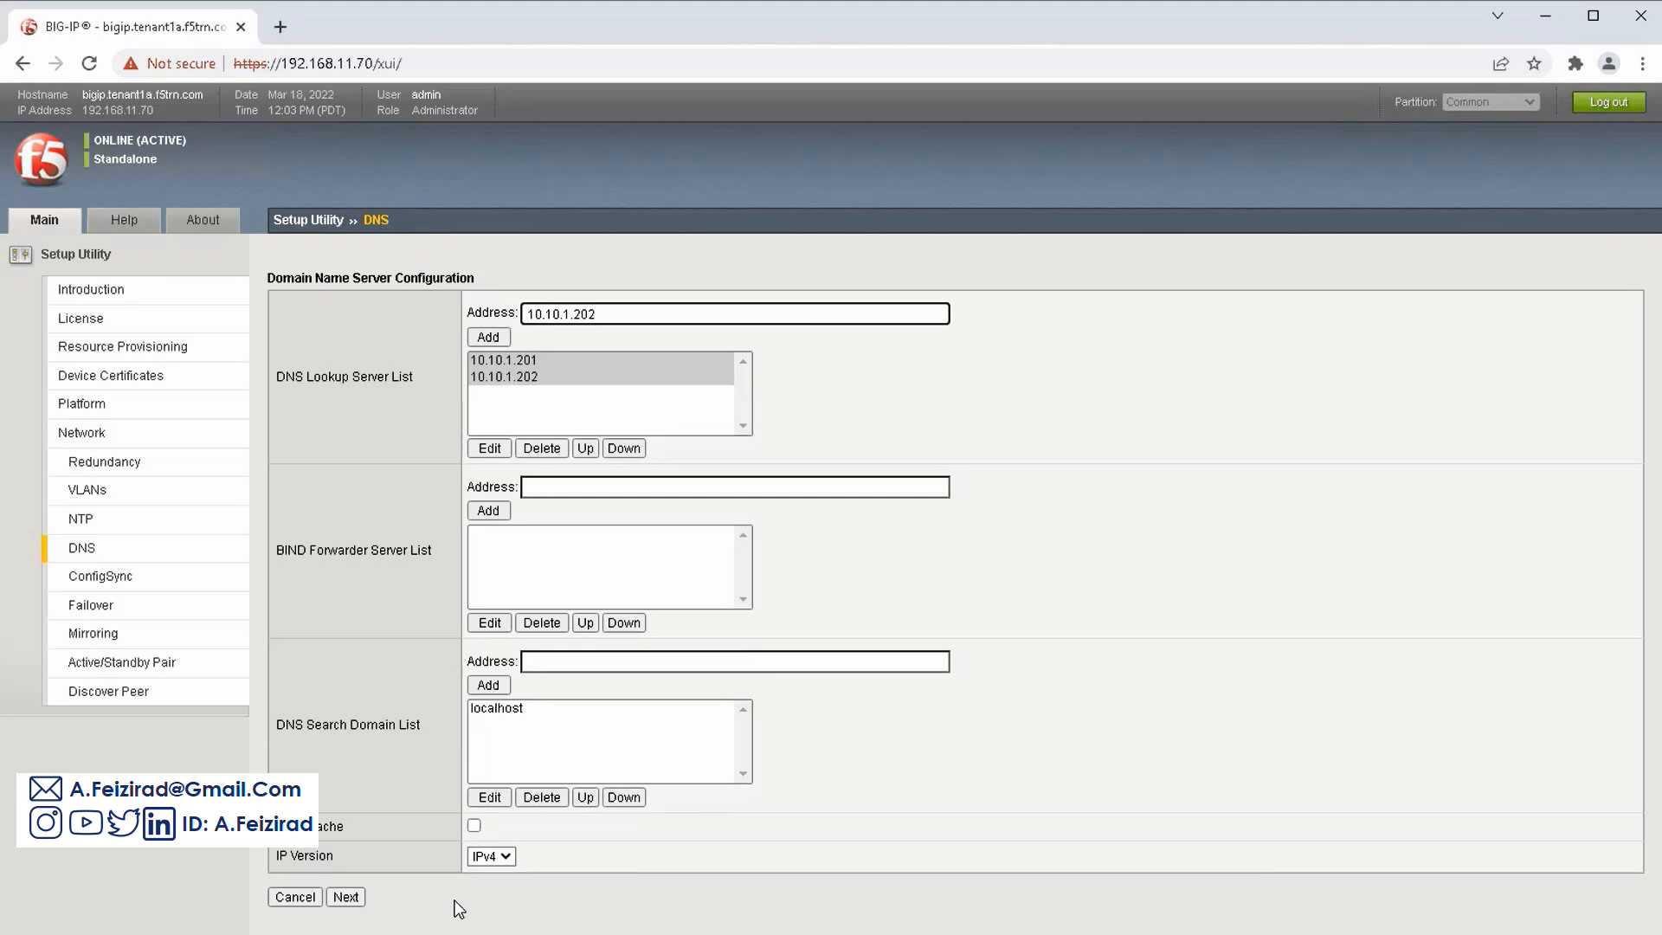
{"action": "left_click", "coordinate": [346, 896]}
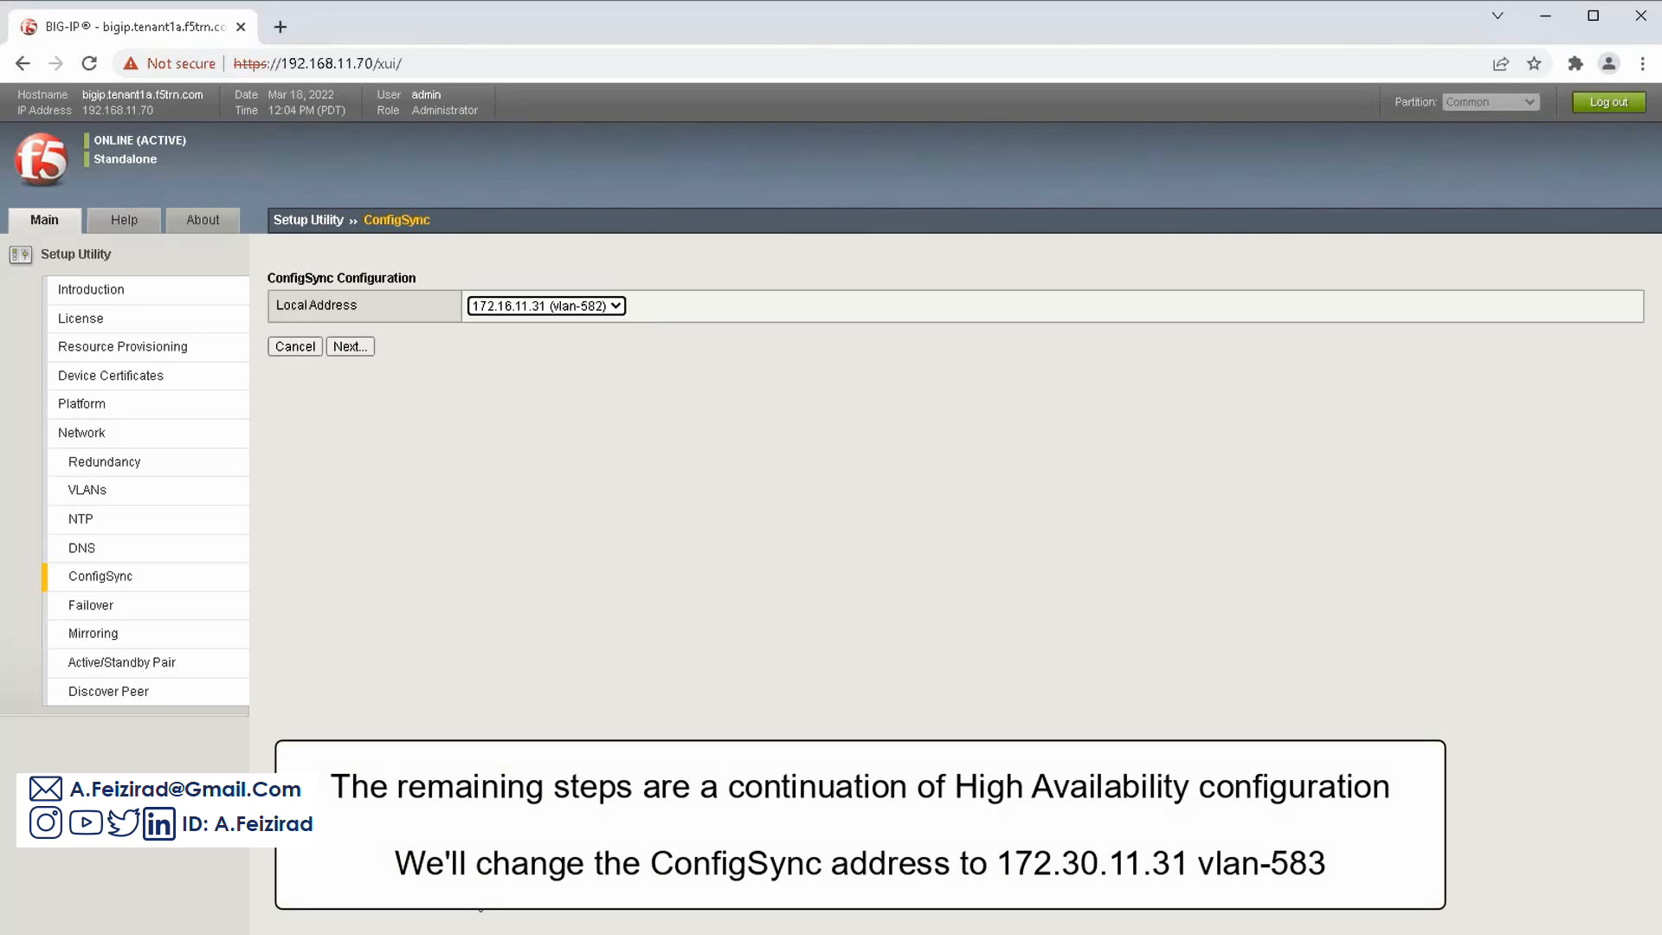
Choose 172.30.11.31 (vlan-583) as the ConfigSync local address and save it
{"action": "left_click", "coordinate": [614, 308]}
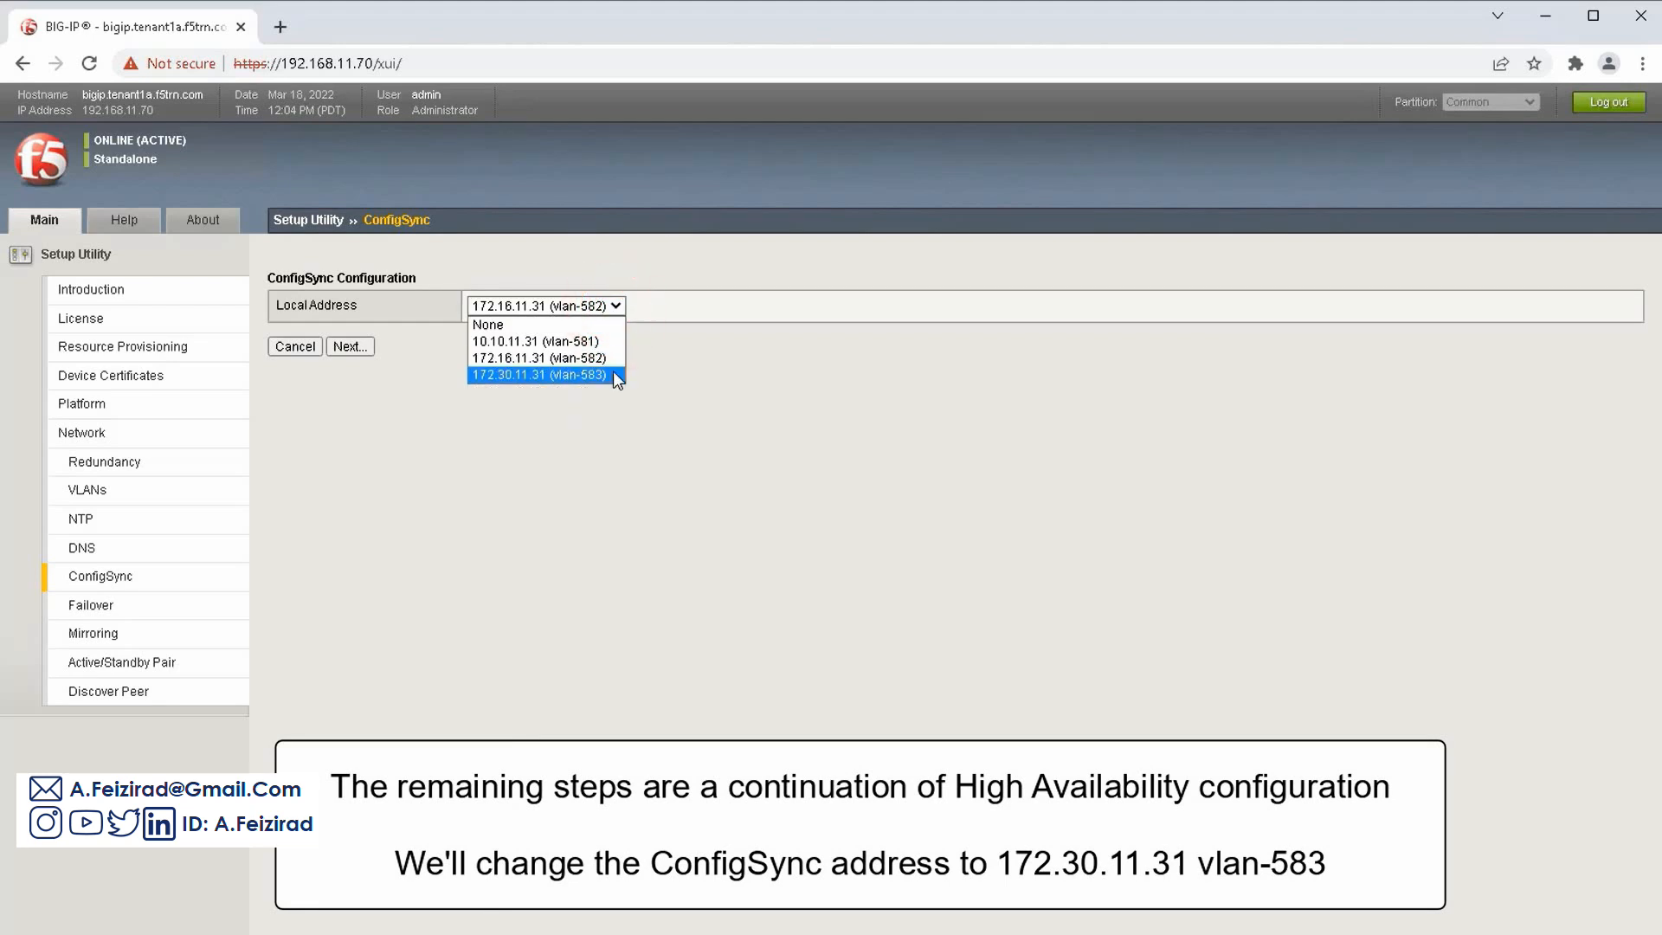
{"action": "left_click", "coordinate": [613, 374]}
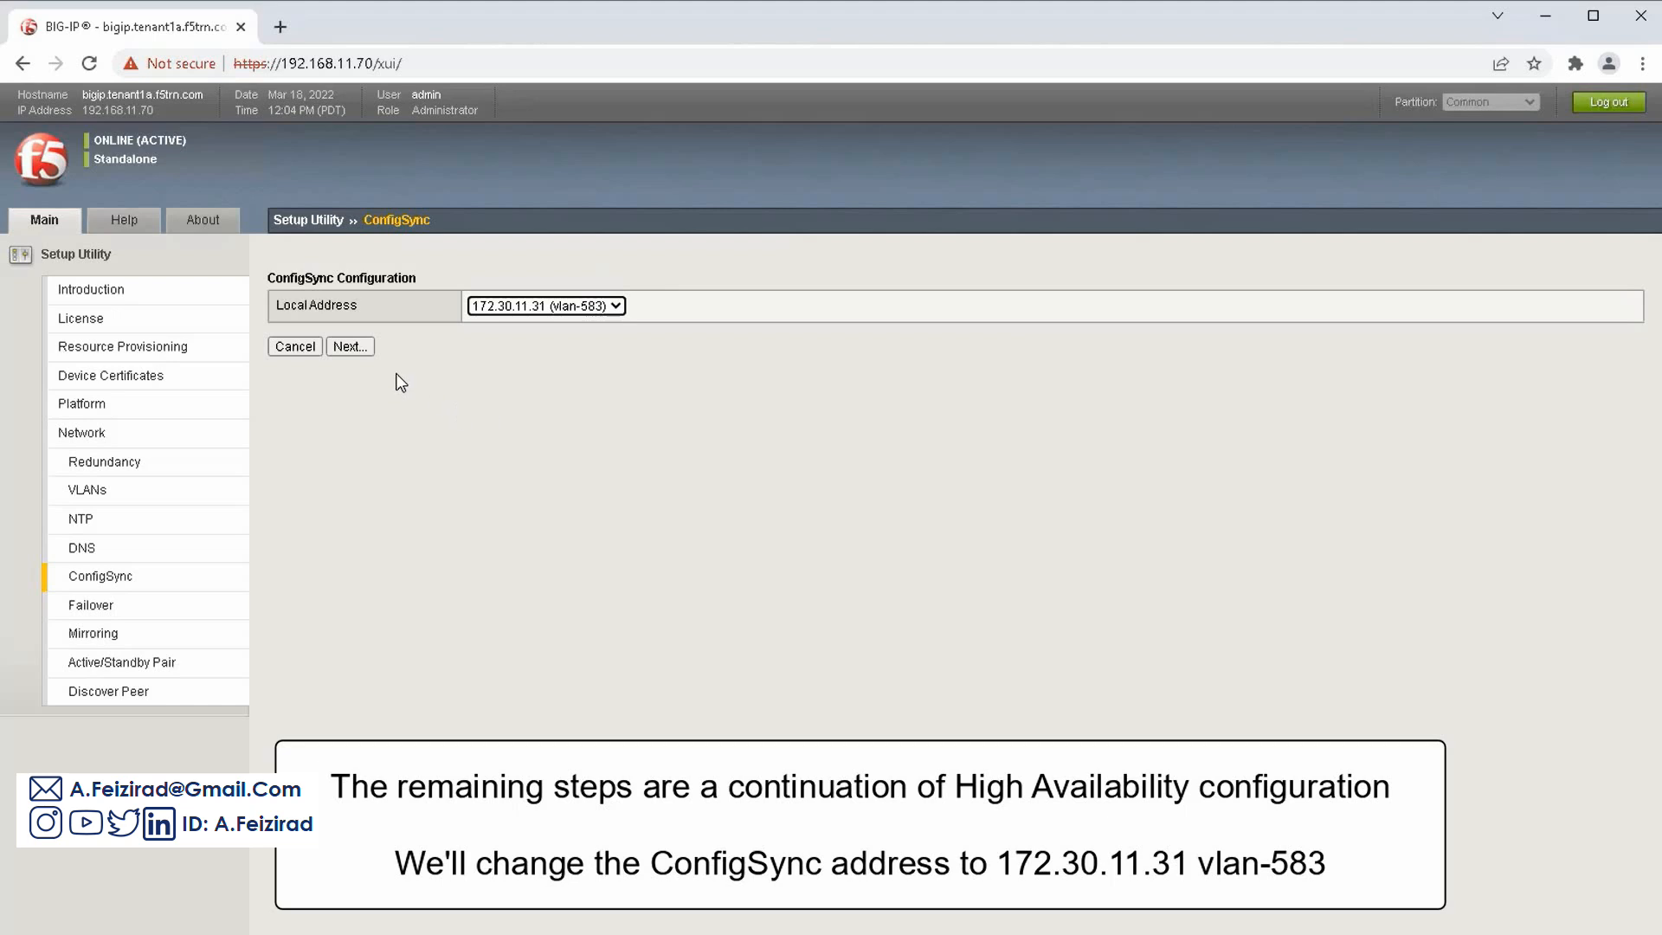
{"action": "left_click", "coordinate": [362, 346]}
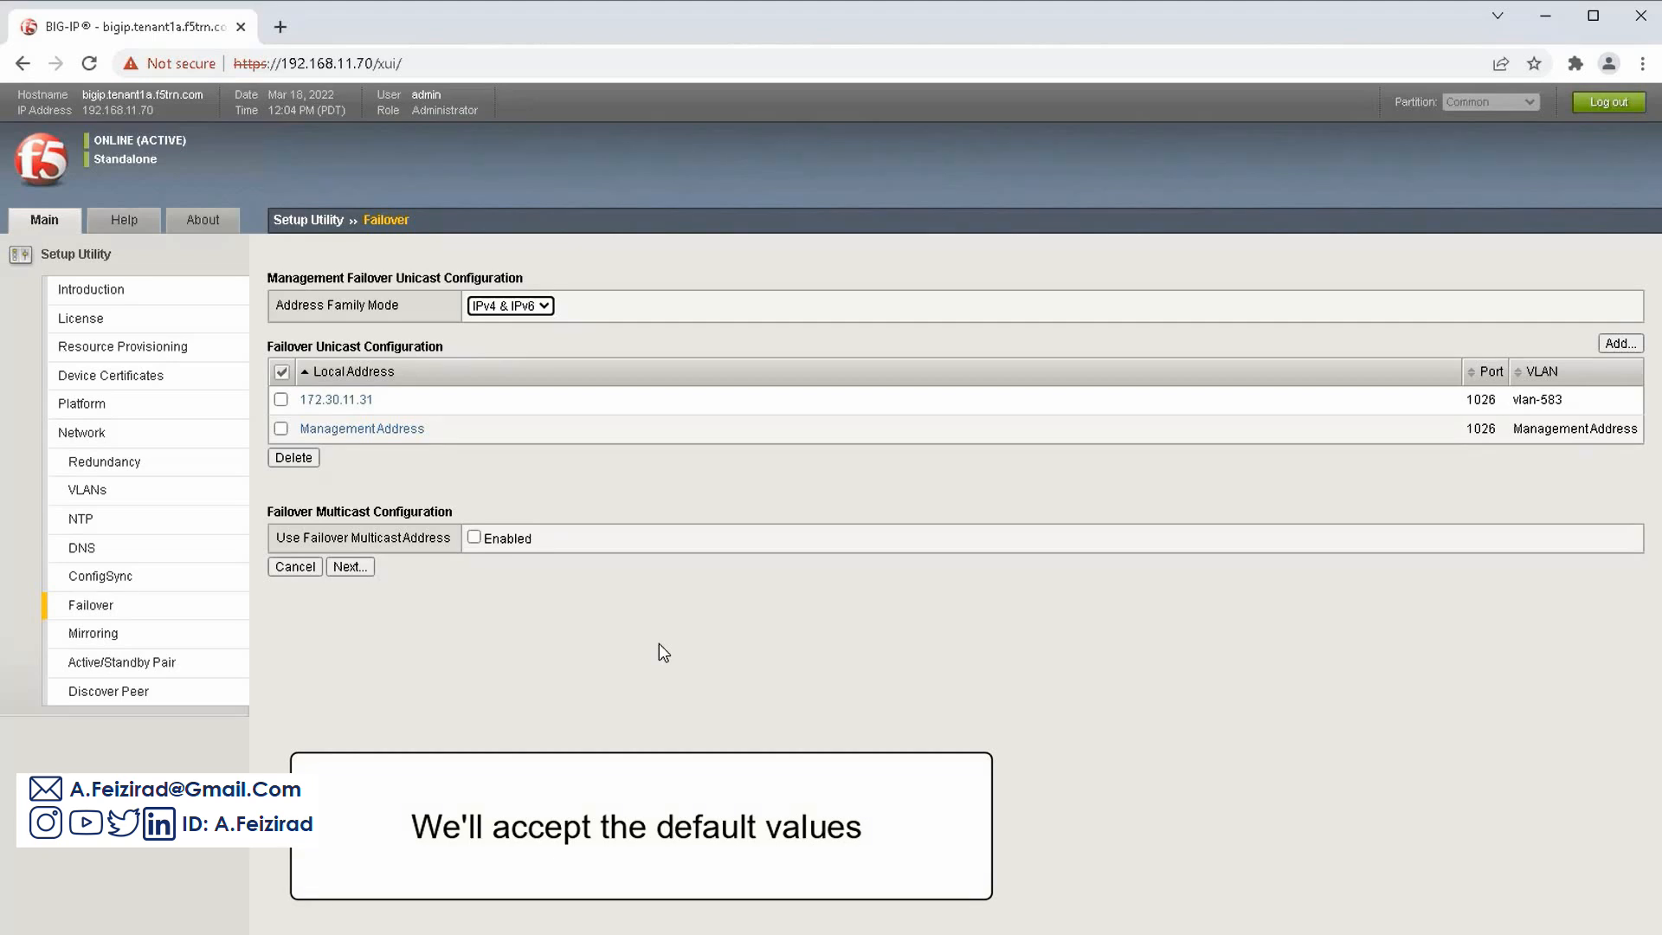
Accept the default failover unicast addresses, 172.30.11.31 and ManagementAddress on port 1026
{"action": "left_click", "coordinate": [368, 566]}
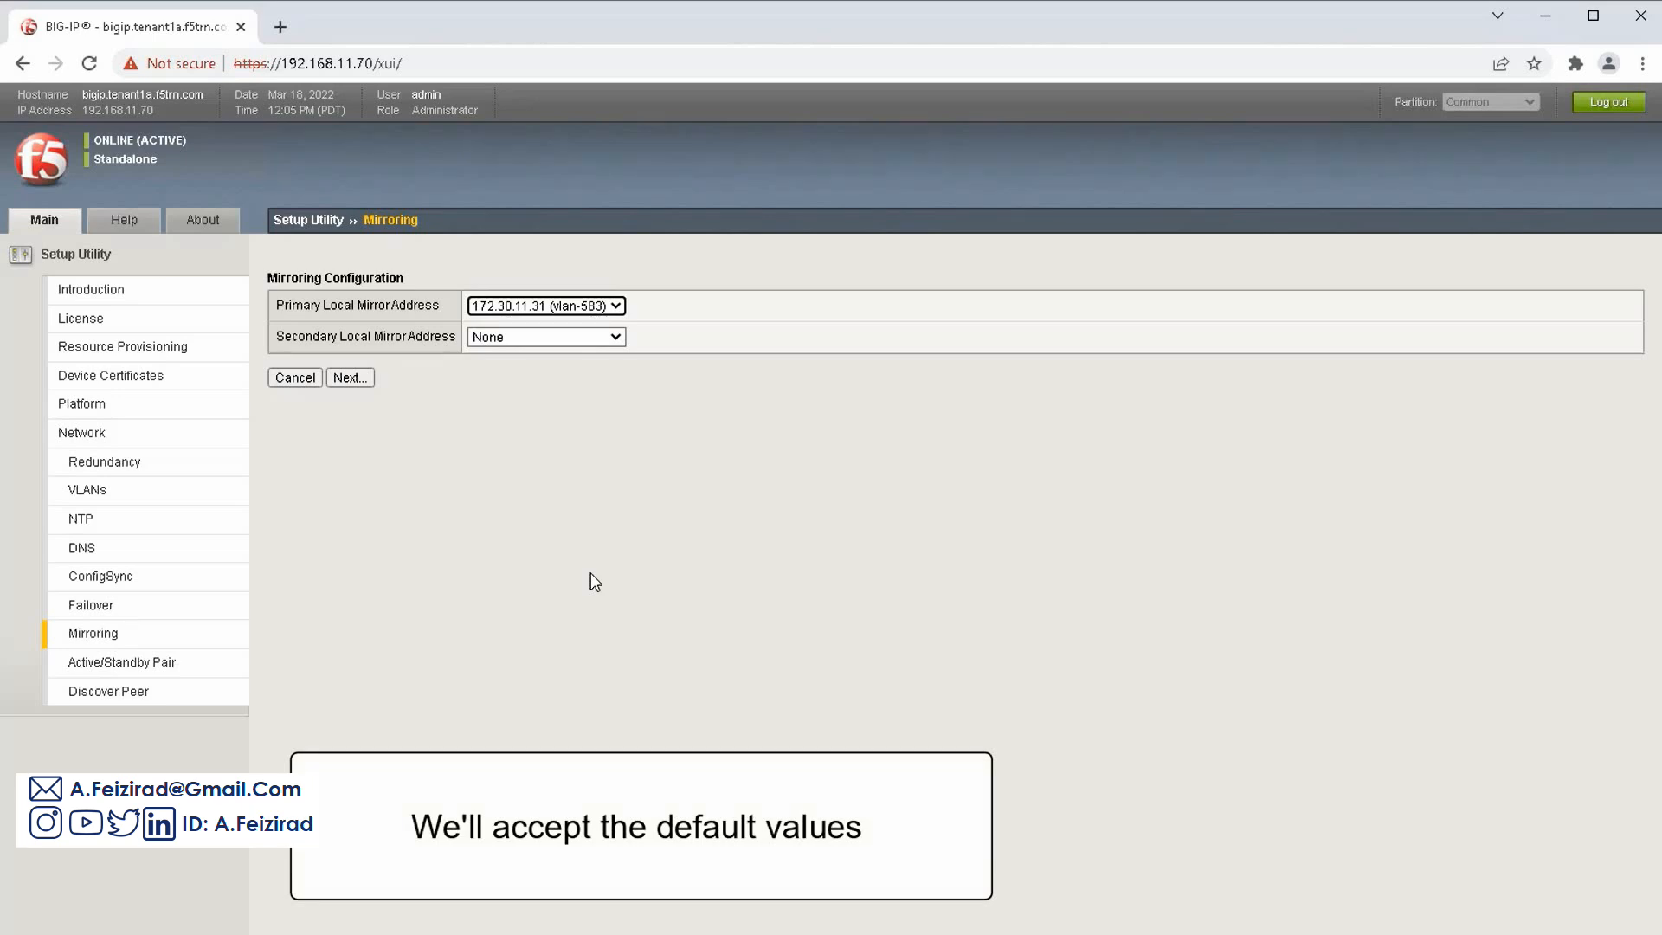
Accept mirroring with primary address 172.30.11.31 and finish without pairing a peer device
{"action": "left_click", "coordinate": [367, 379]}
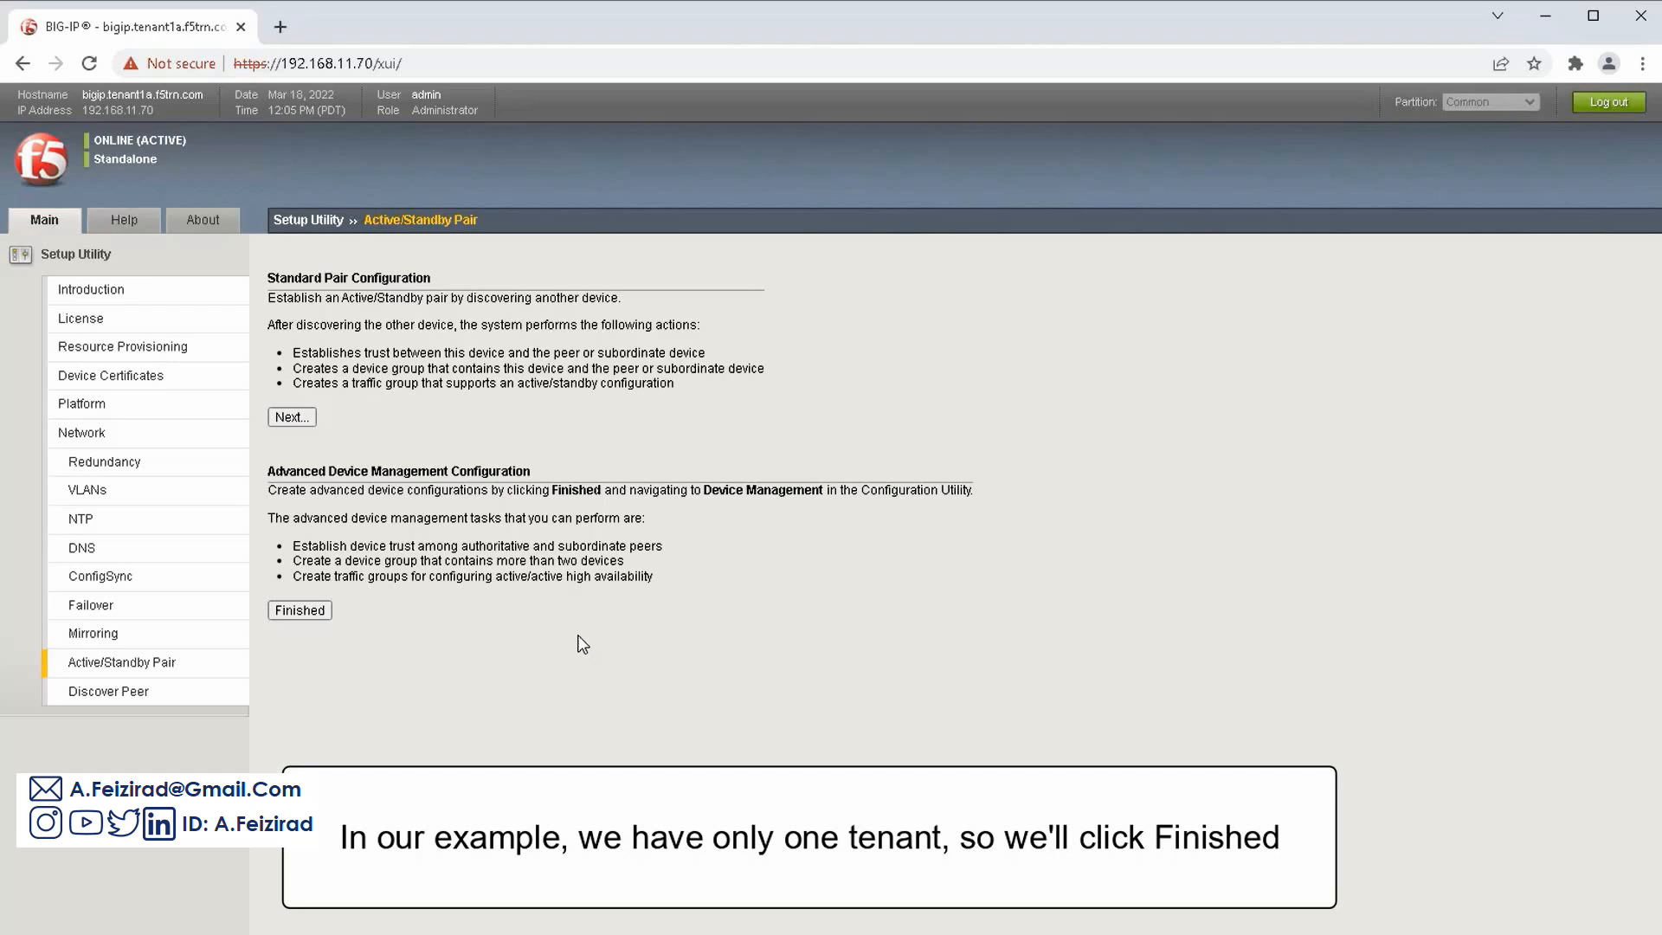
{"action": "left_click", "coordinate": [327, 611]}
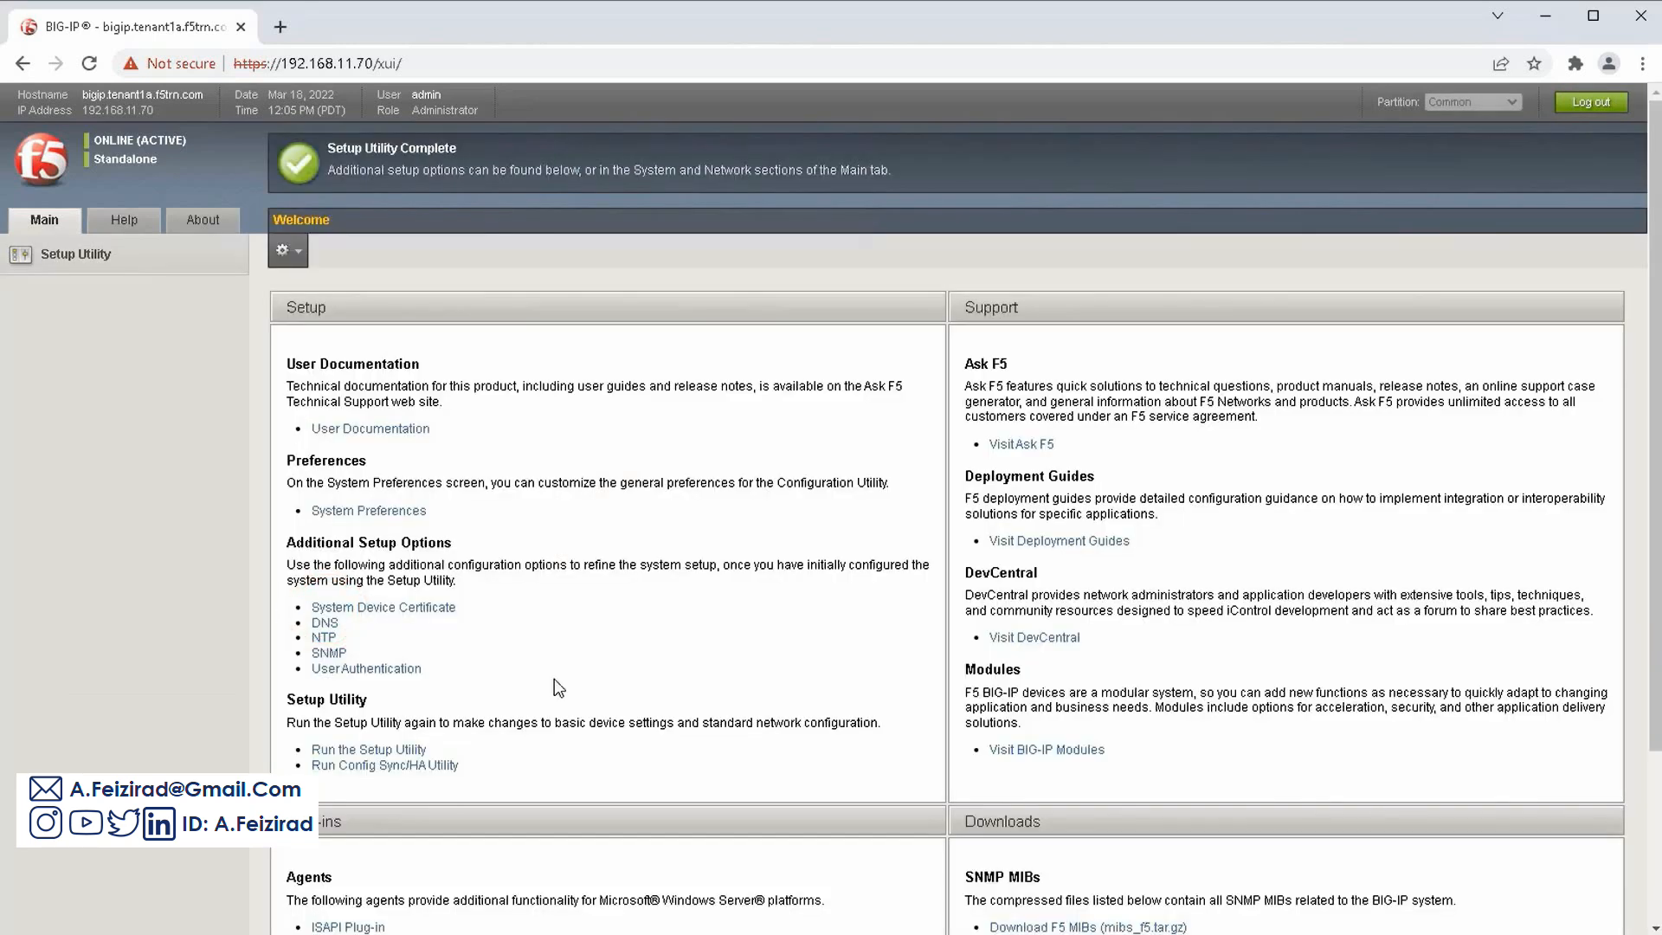